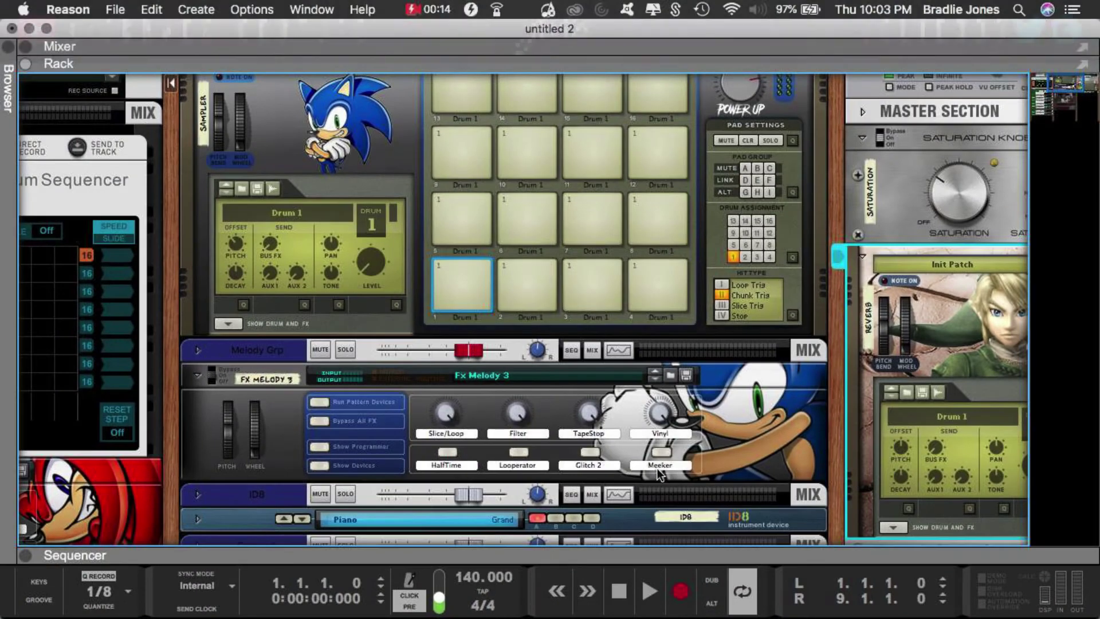
# Open the browser beside the Europa synth and go to the Percs folder of the [KC] Spyder Demon Drumkit
pyautogui.scroll(-1, 656, 469)
pyautogui.scroll(-10, 655, 468)
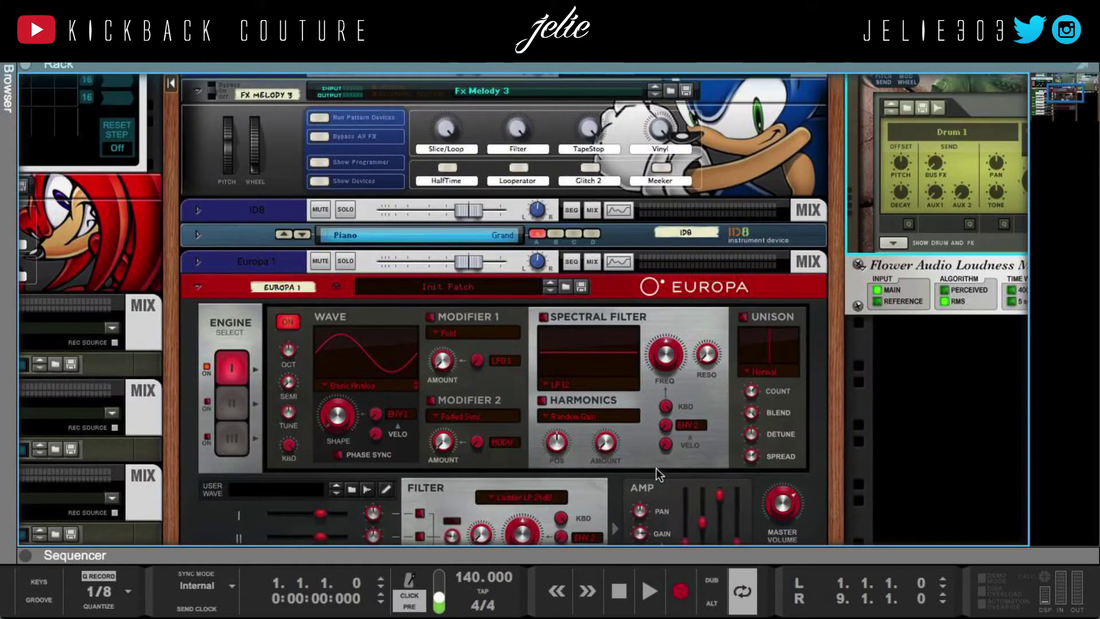
pyautogui.scroll(-2, 647, 465)
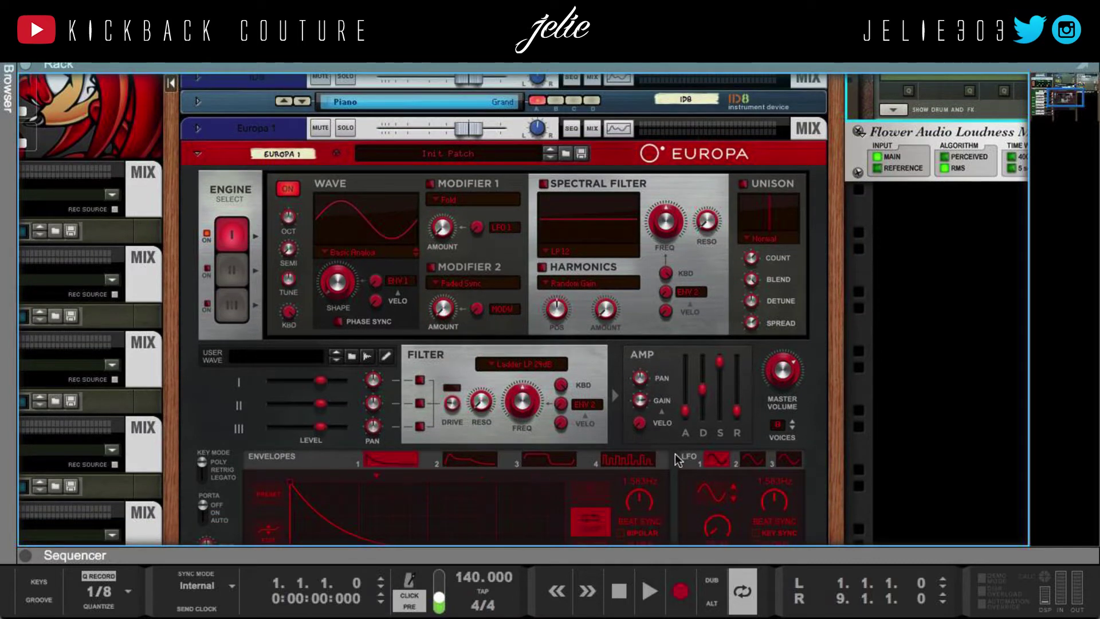
pyautogui.click(9, 68)
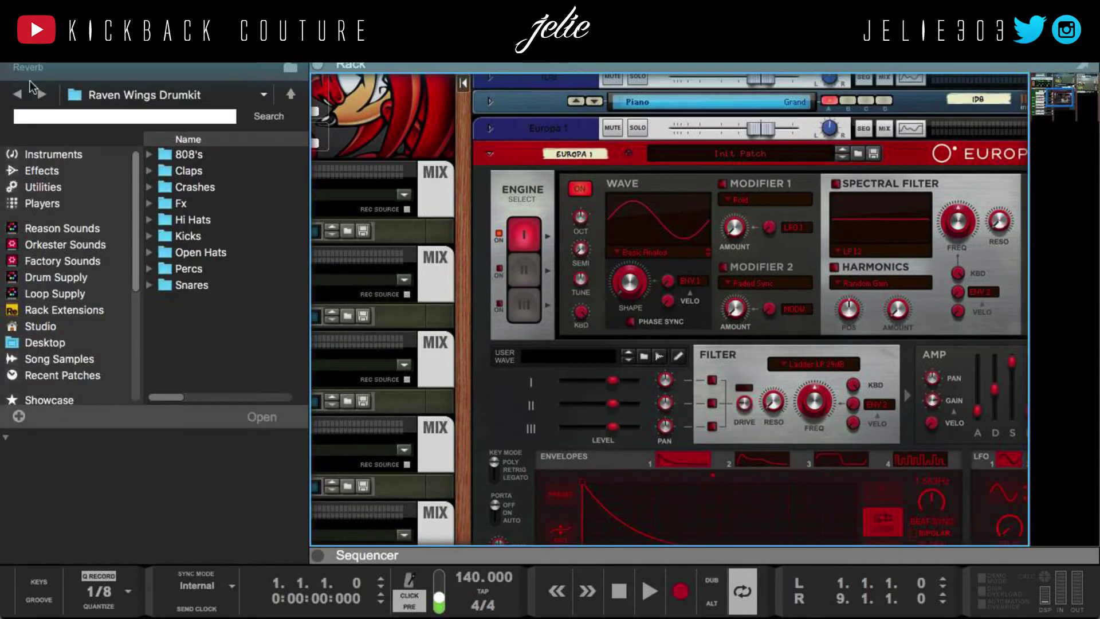
pyautogui.doubleClick(192, 205)
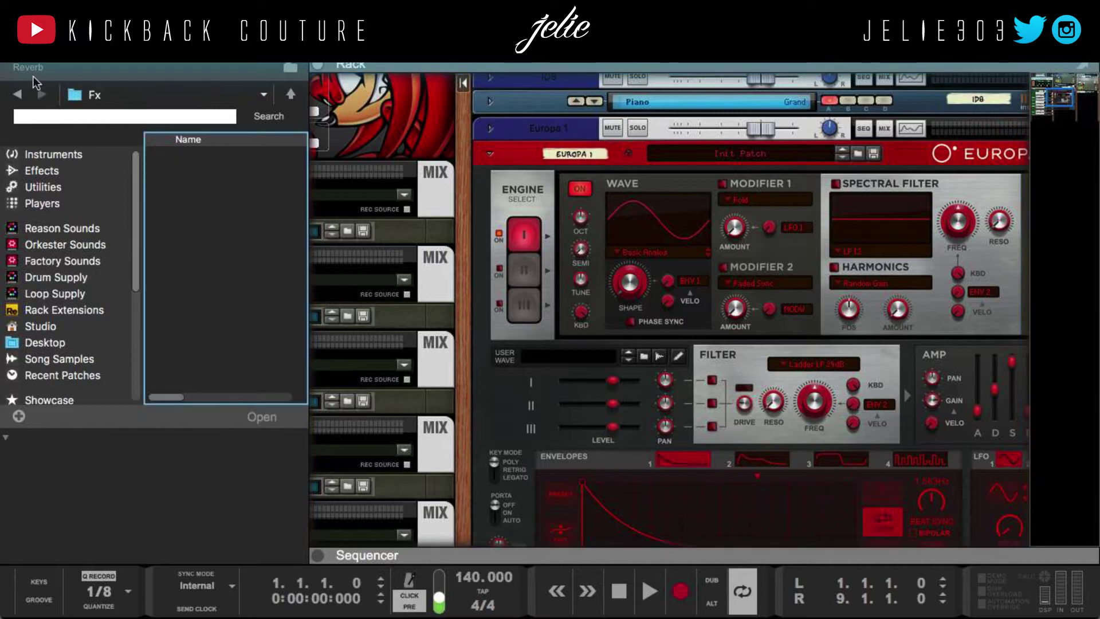
pyautogui.click(17, 94)
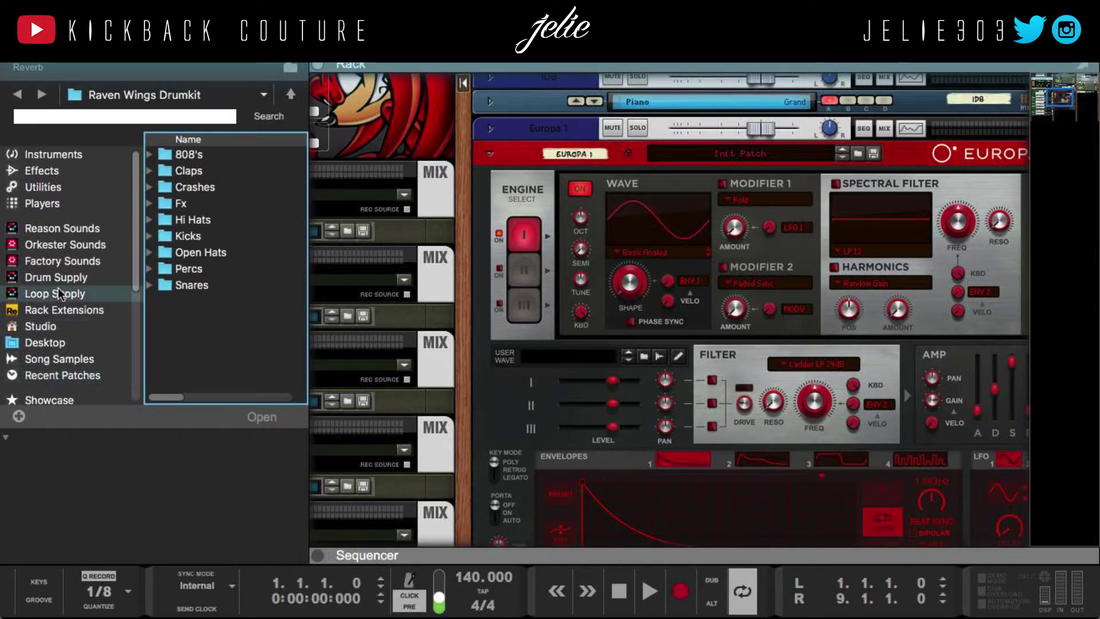
pyautogui.scroll(-5, 68, 323)
pyautogui.click(67, 330)
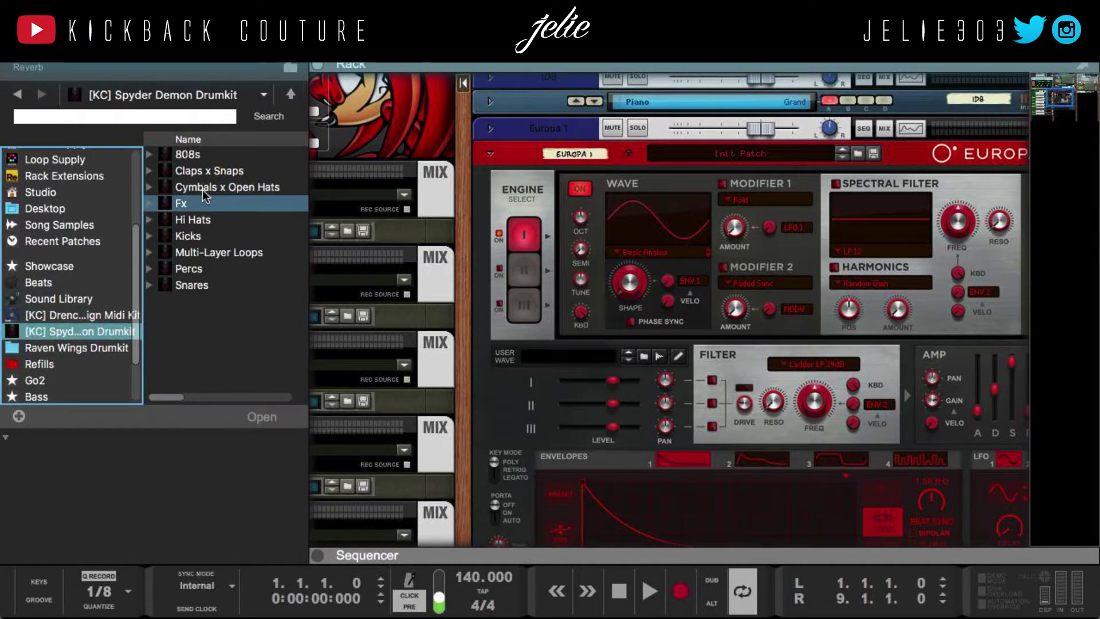
pyautogui.doubleClick(225, 266)
# Load K.C. Flesh Tambourine Perc.wav into Europa 1 as its user wave
pyautogui.moveTo(243, 203); pyautogui.dragTo(655, 295)
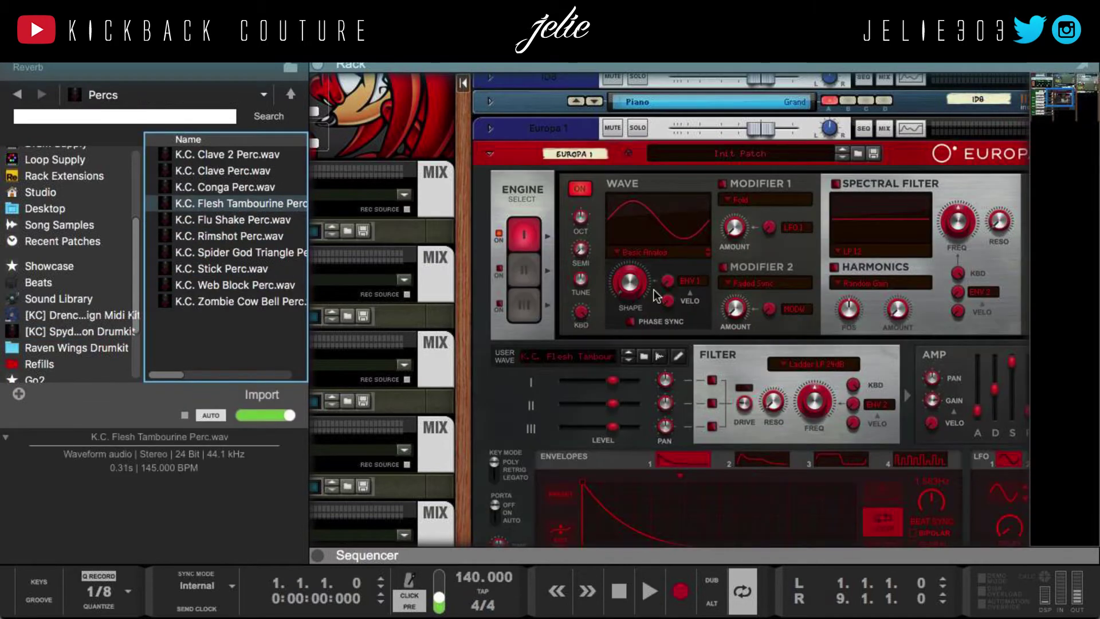
pyautogui.moveTo(467, 398); pyautogui.dragTo(405, 360)
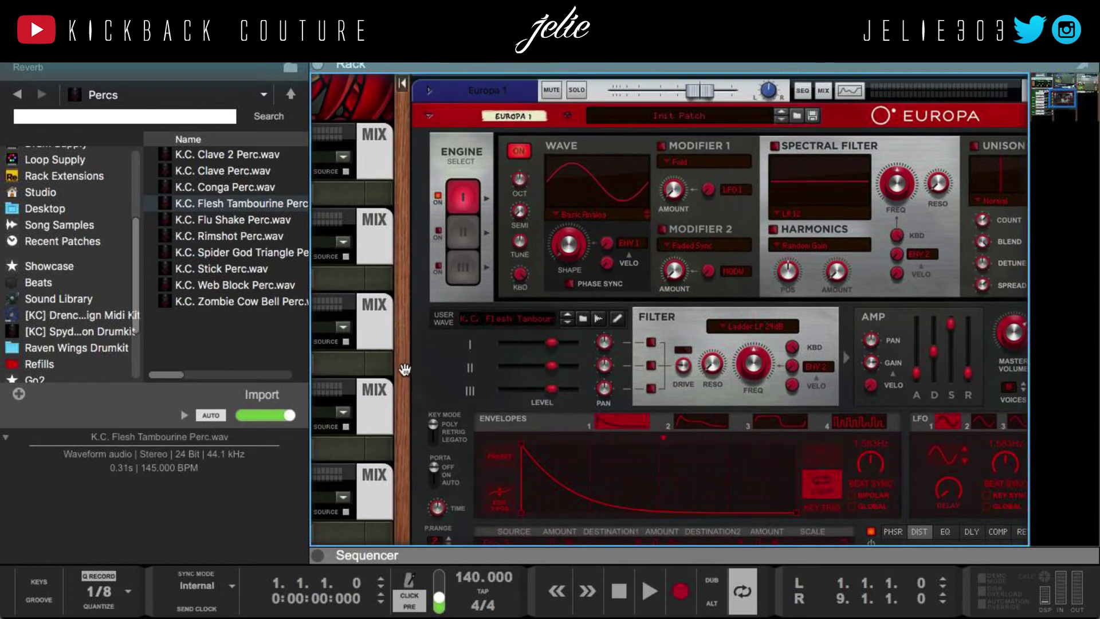
pyautogui.click(472, 318)
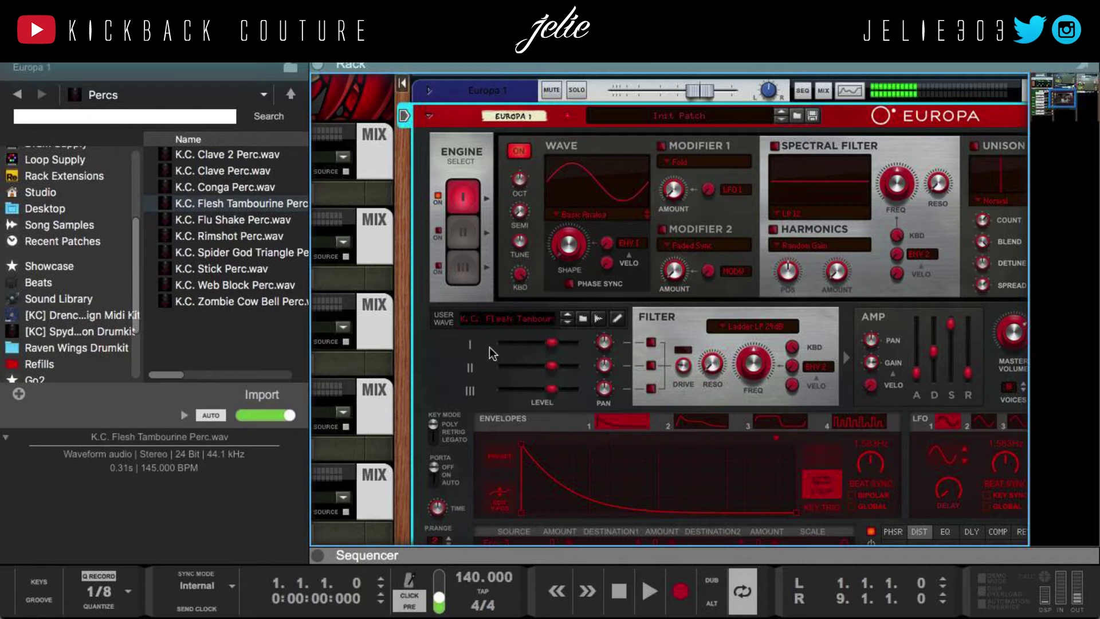
# Set Engine 1's waveform to User Wave and sweep its Shape knob up and down
pyautogui.click(554, 214)
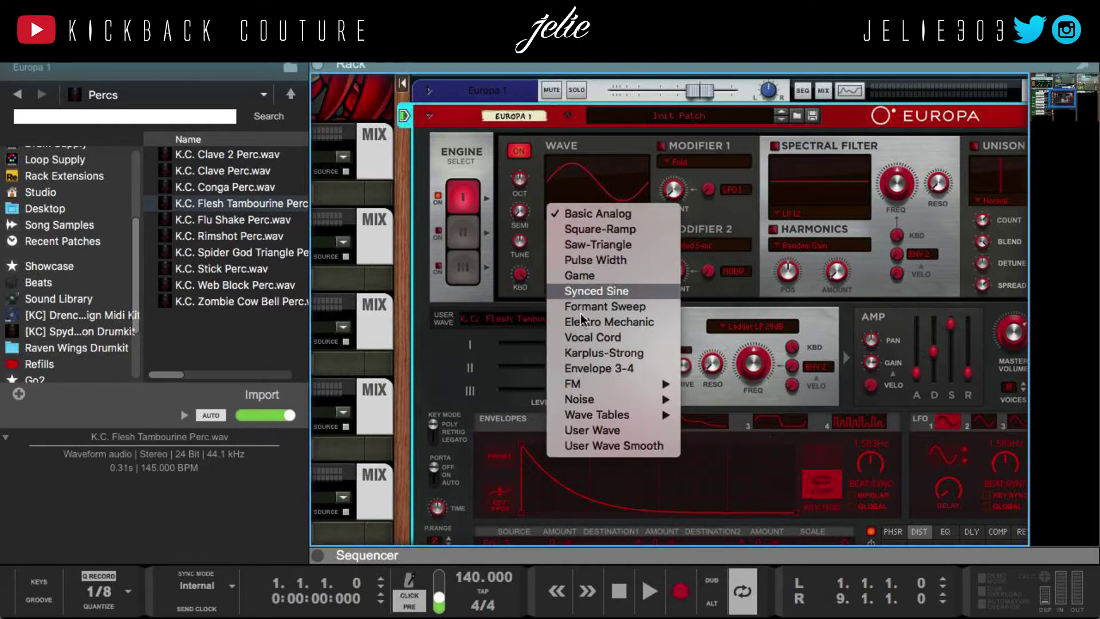
pyautogui.click(618, 430)
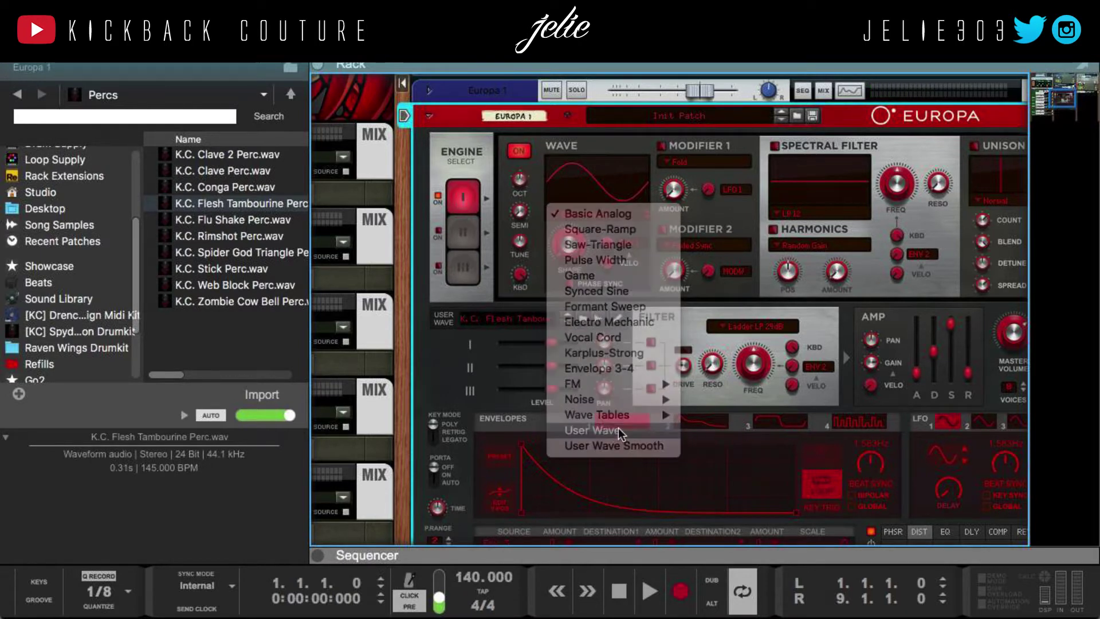
pyautogui.moveTo(573, 242); pyautogui.dragTo(559, 130)
pyautogui.moveTo(574, 260); pyautogui.dragTo(569, 306)
pyautogui.moveTo(533, 166); pyautogui.dragTo(530, 416)
pyautogui.moveTo(567, 252); pyautogui.dragTo(543, 74)
# Preview the tambourine sample in the browser and set Engine 1's Shape modulation amount to about 92%
pyautogui.click(186, 416)
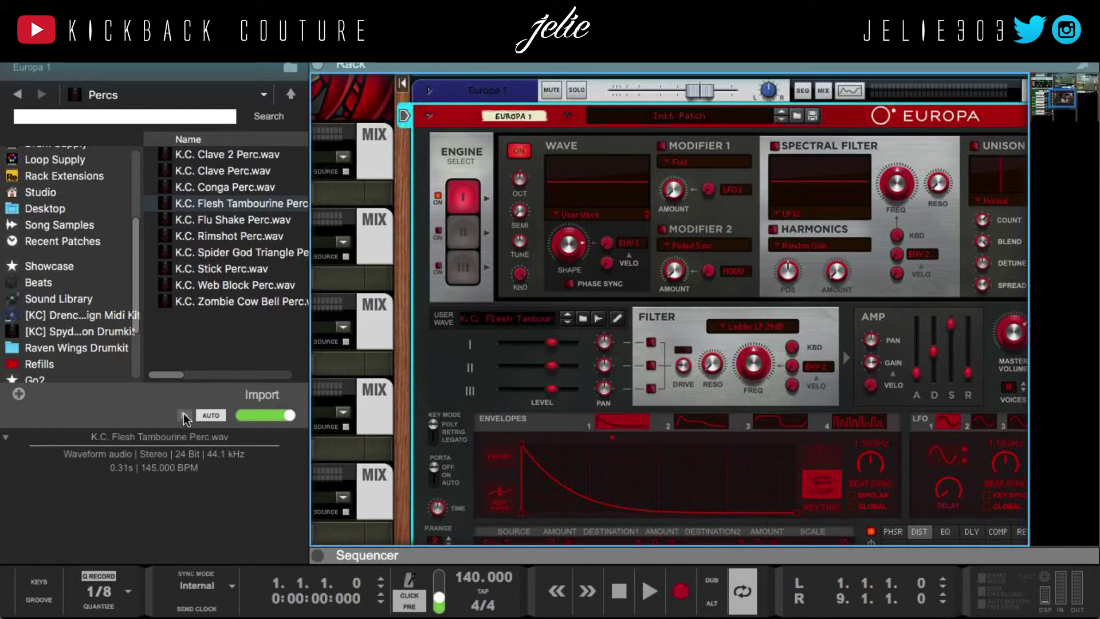
pyautogui.click(184, 415)
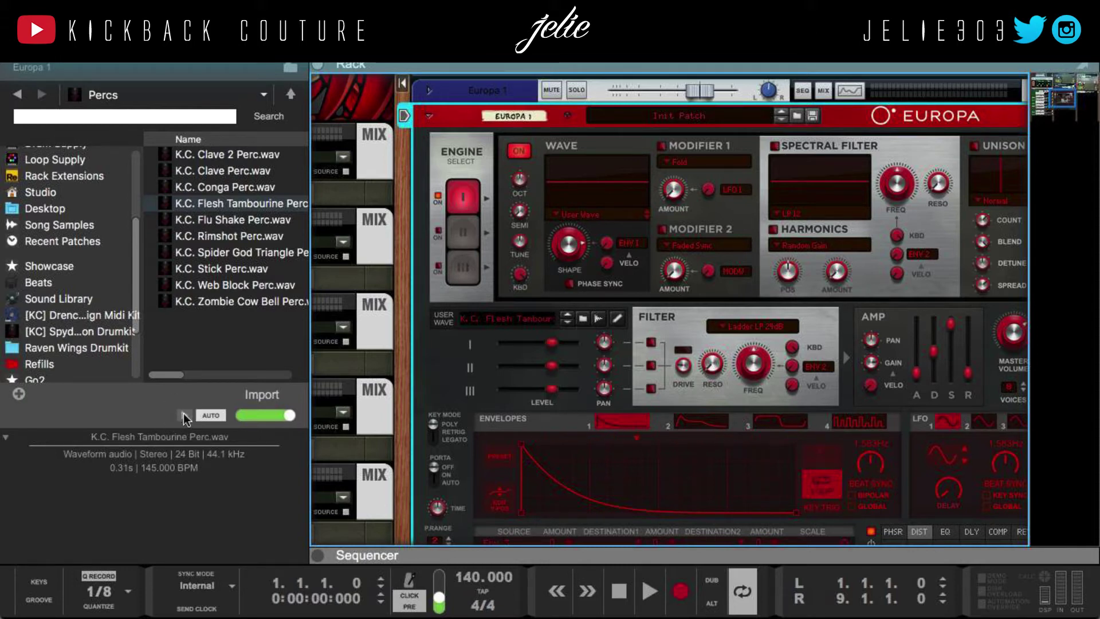
pyautogui.moveTo(546, 254); pyautogui.dragTo(601, 396)
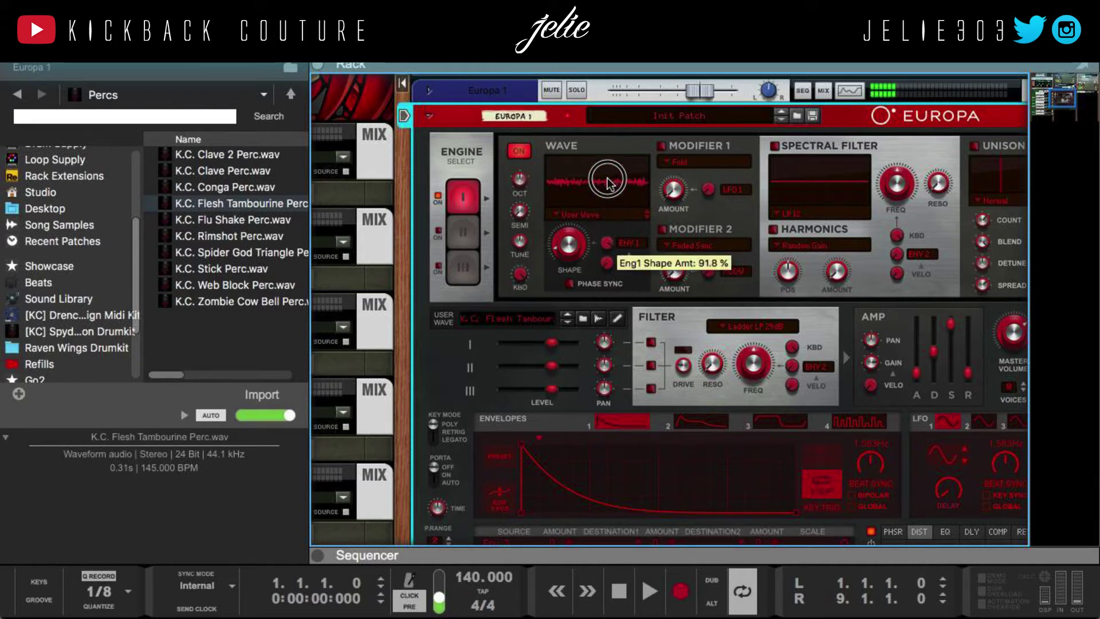
# Try Off, Envelope 2, Random and Key as Engine 1's Shape modulation source, and settle on Envelope 2
pyautogui.click(635, 243)
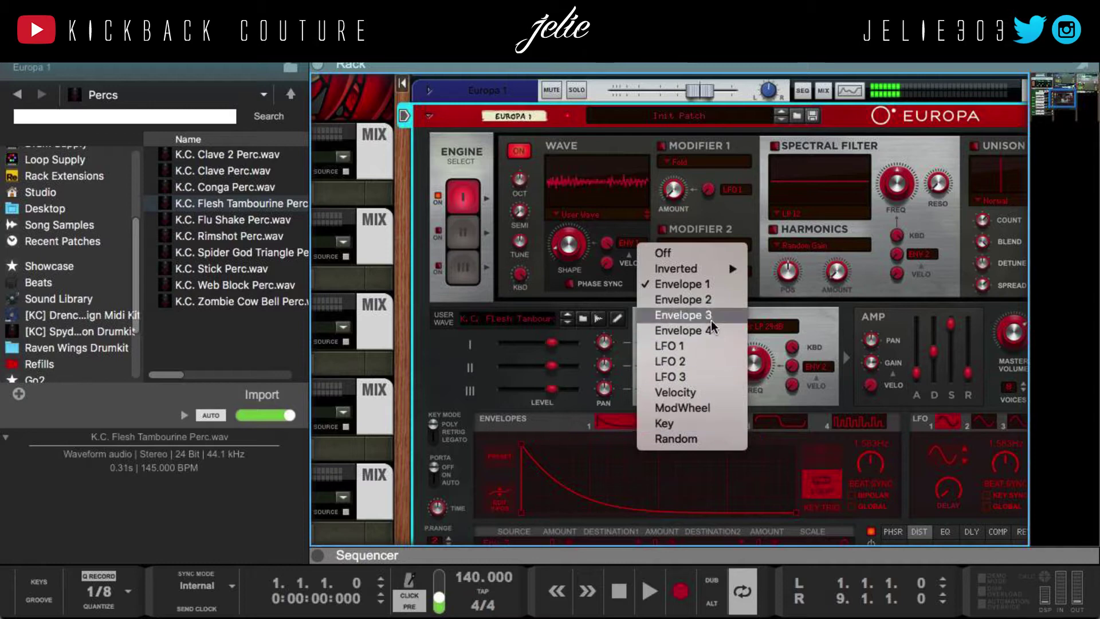
pyautogui.click(665, 253)
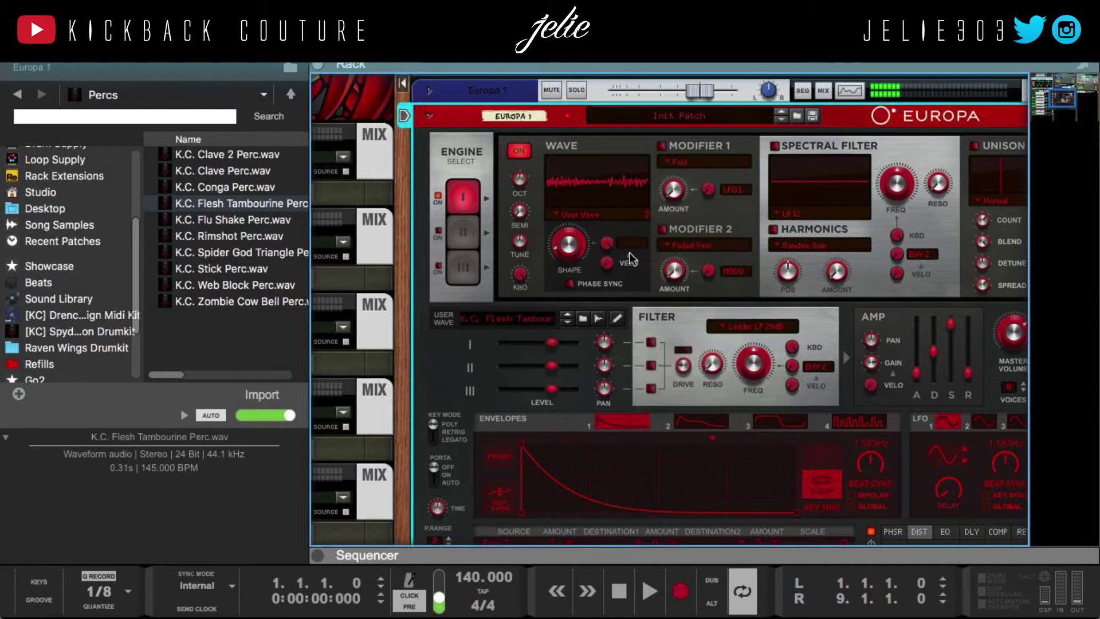
pyautogui.click(633, 242)
pyautogui.click(623, 274)
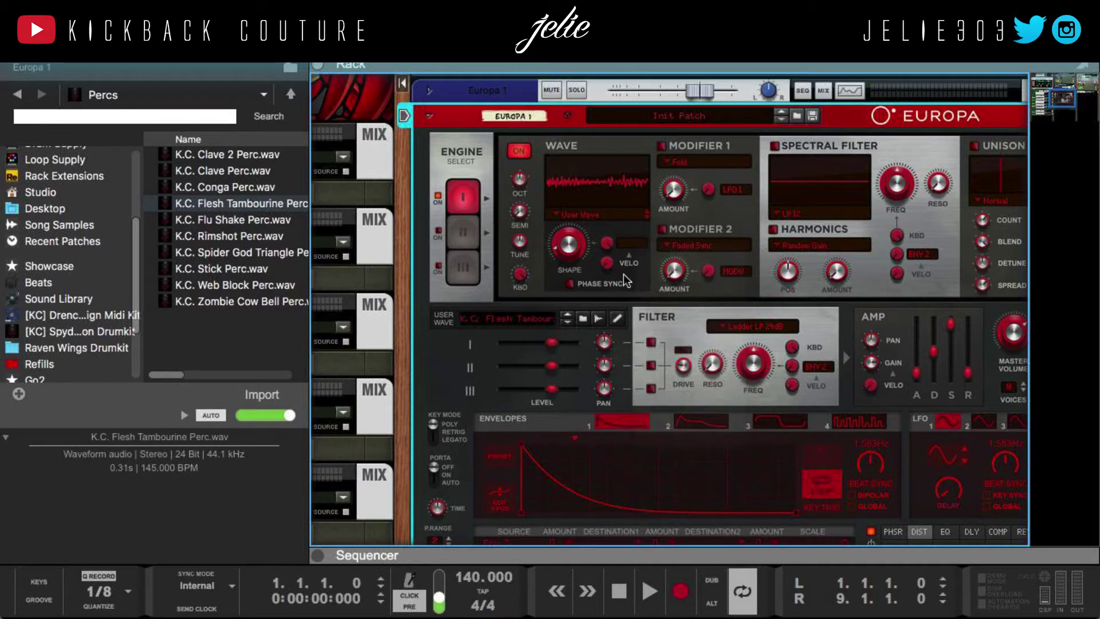
pyautogui.click(630, 245)
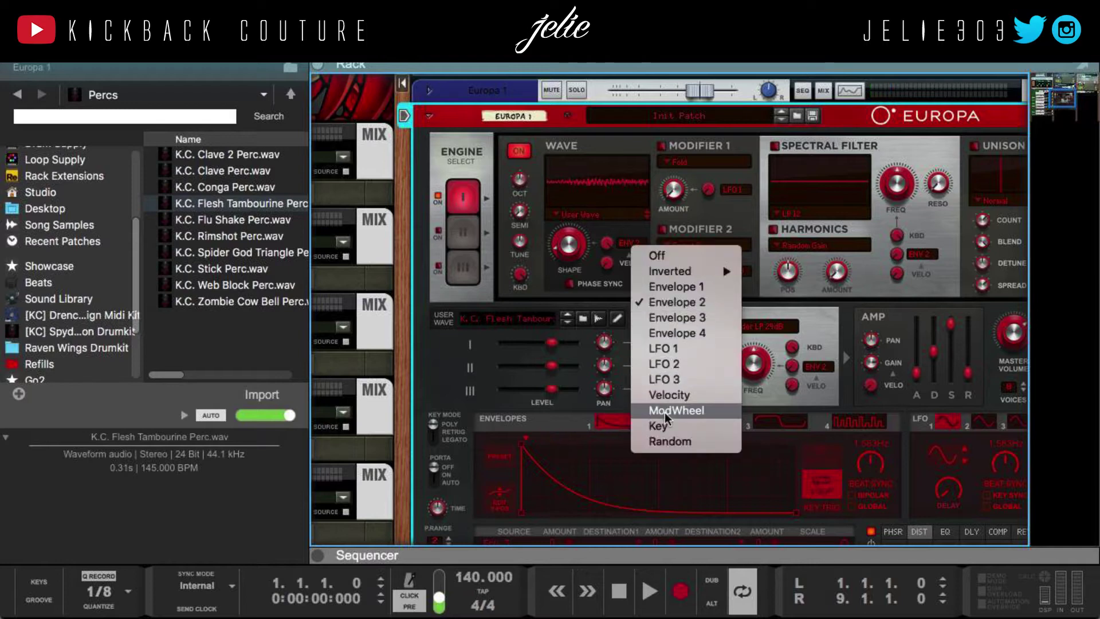
pyautogui.click(676, 443)
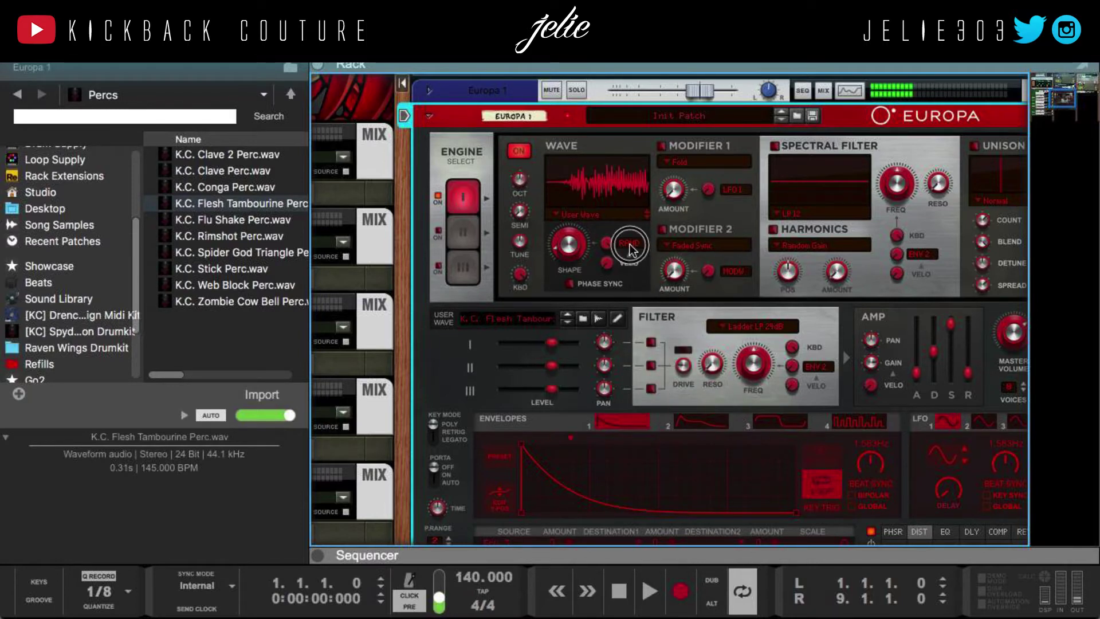
pyautogui.click(630, 244)
pyautogui.click(658, 426)
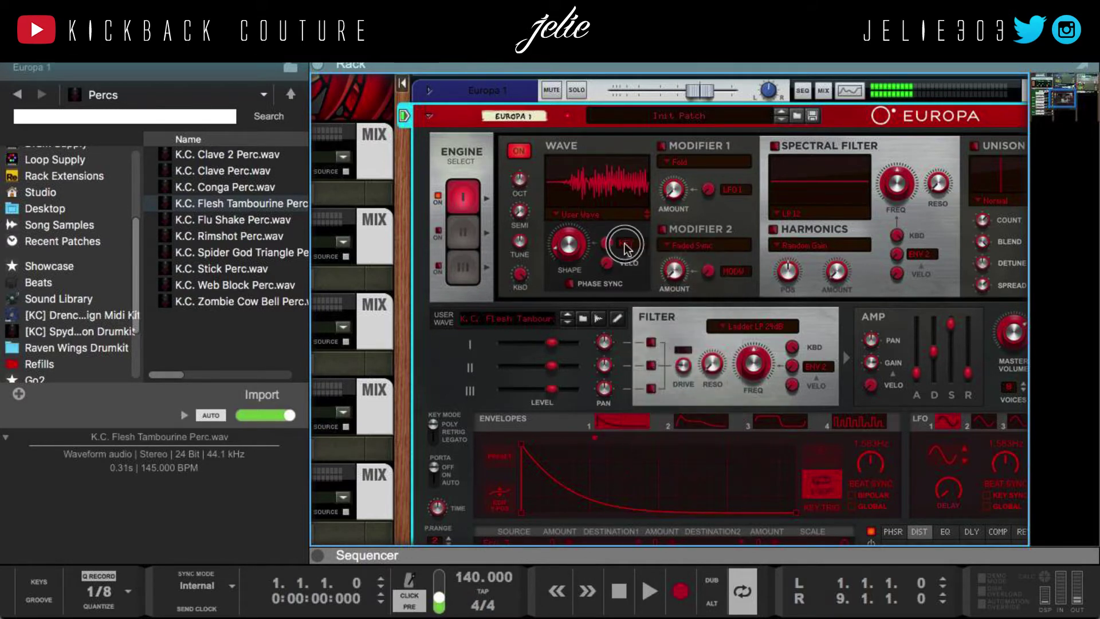
pyautogui.click(624, 243)
pyautogui.click(659, 301)
# Sweep Engine 1's Shape knob, bringing it down to 0% and raising it again
pyautogui.moveTo(570, 245); pyautogui.dragTo(551, 200)
pyautogui.moveTo(574, 247); pyautogui.dragTo(568, 214)
pyautogui.moveTo(564, 277); pyautogui.dragTo(576, 321)
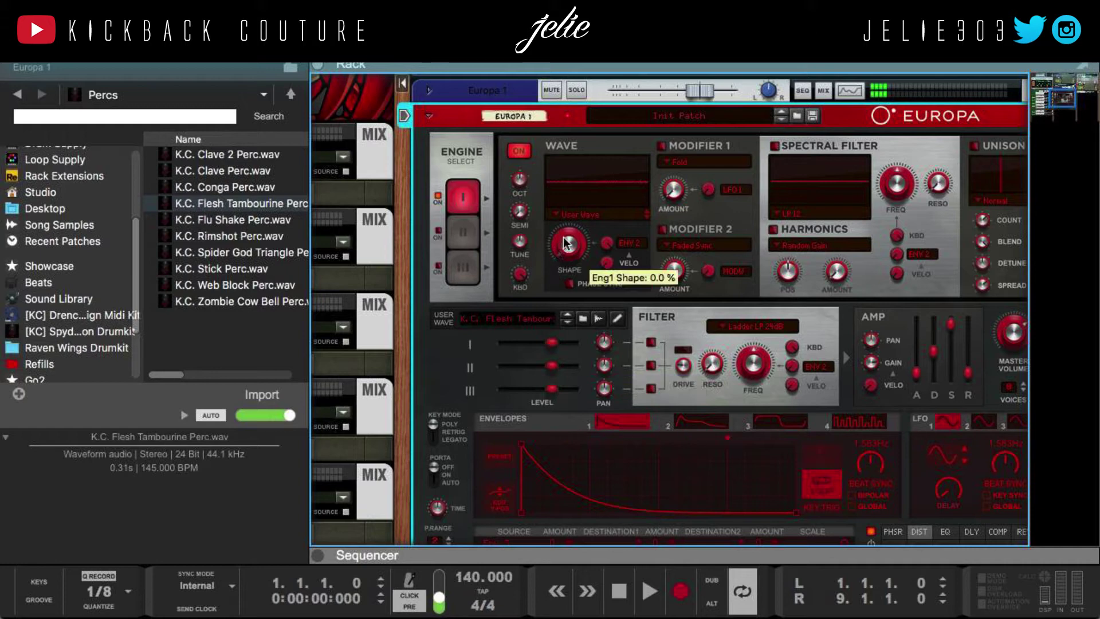
pyautogui.moveTo(572, 239); pyautogui.dragTo(561, 208)
# Switch Engine 1's waveform to User Wave Smooth and turn off Phase Sync
pyautogui.click(558, 215)
pyautogui.click(627, 446)
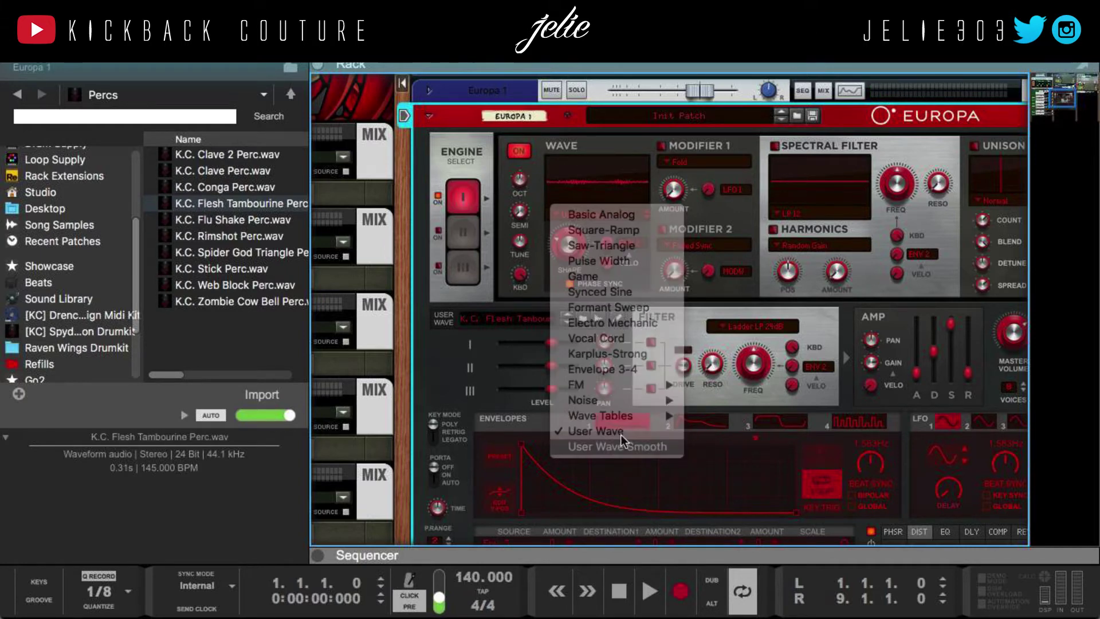
pyautogui.click(569, 284)
# Adjust Engine 1's Shape and modulation amounts, and set the Shape modulation source to Envelope 1
pyautogui.moveTo(604, 244); pyautogui.dragTo(631, 497)
pyautogui.moveTo(577, 248); pyautogui.dragTo(596, 122)
pyautogui.moveTo(604, 259); pyautogui.dragTo(585, 338)
pyautogui.moveTo(603, 247); pyautogui.dragTo(626, 88)
pyautogui.click(634, 243)
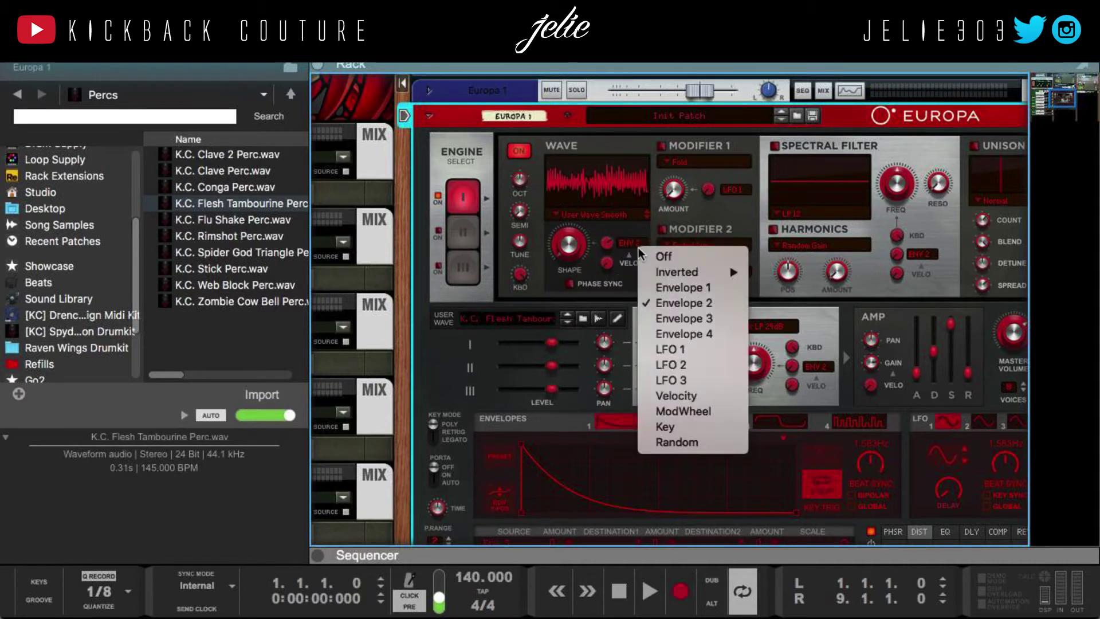
pyautogui.click(676, 280)
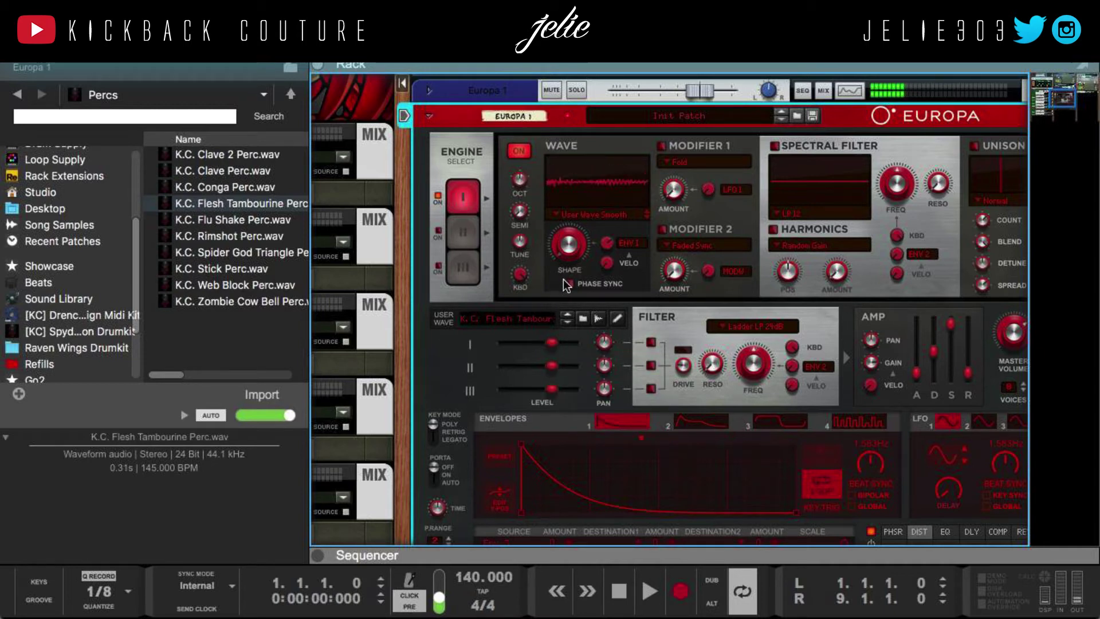
# Compare the waveforms by switching Engine 1 to User Wave and back to User Wave Smooth
pyautogui.click(609, 213)
pyautogui.click(677, 428)
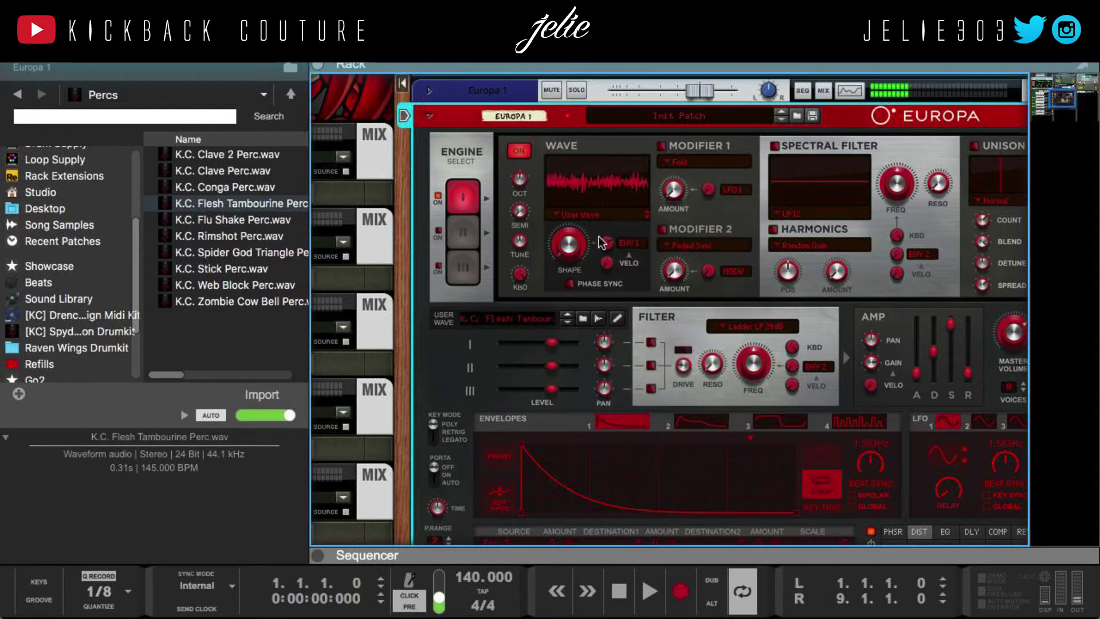
pyautogui.click(599, 217)
pyautogui.click(673, 448)
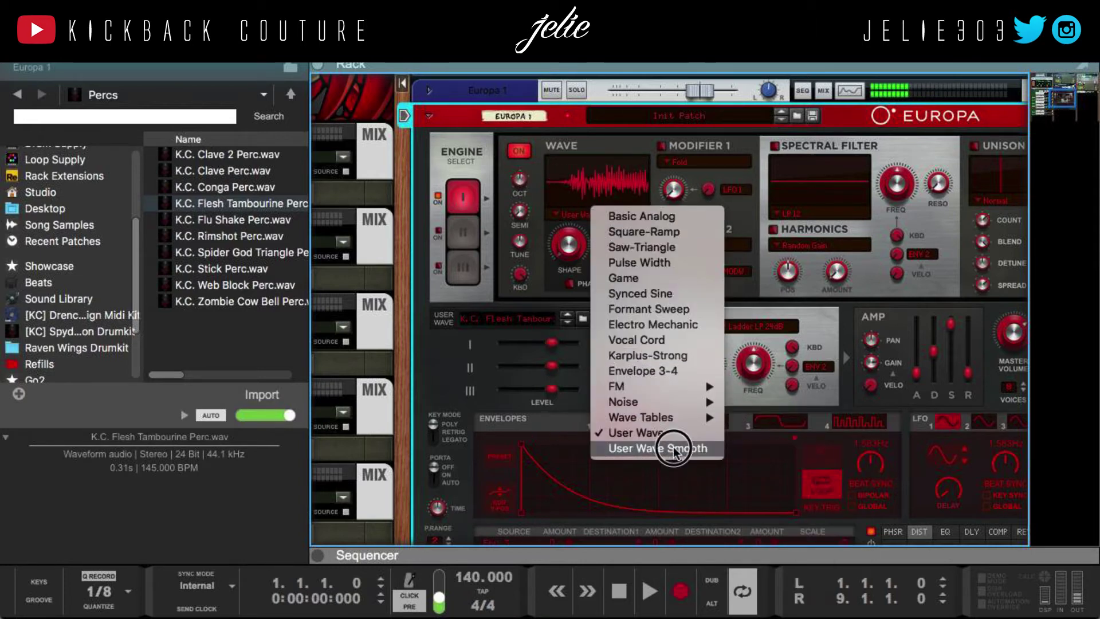
pyautogui.click(672, 448)
# Reset the Europa 1 device and load K.C. Conga Perc.wav as its user wave
pyautogui.rightClick(430, 364)
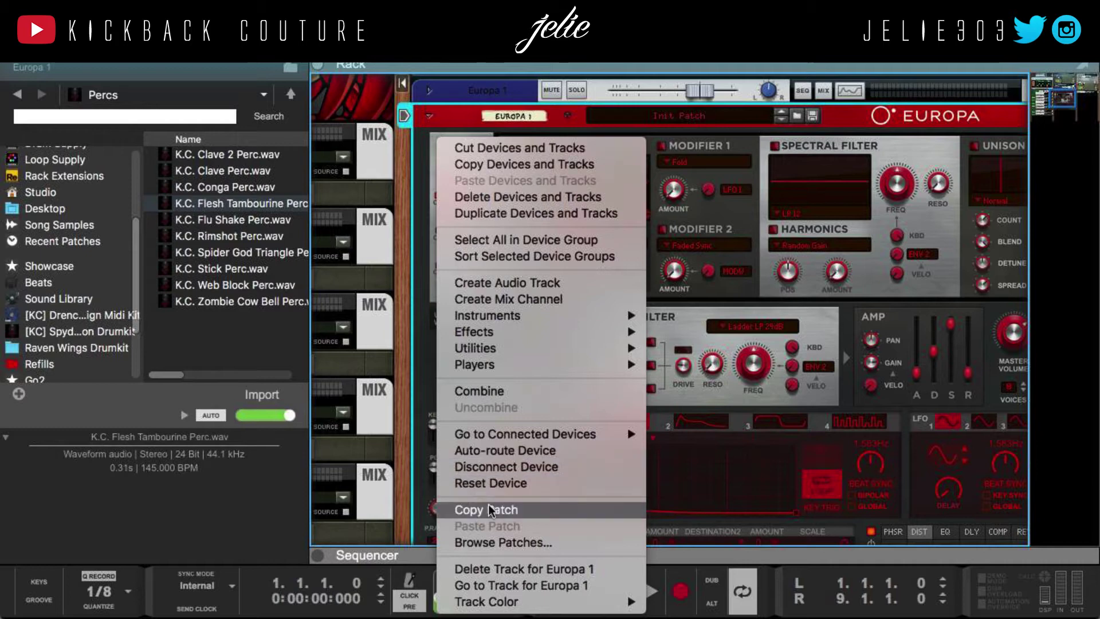
pyautogui.click(486, 483)
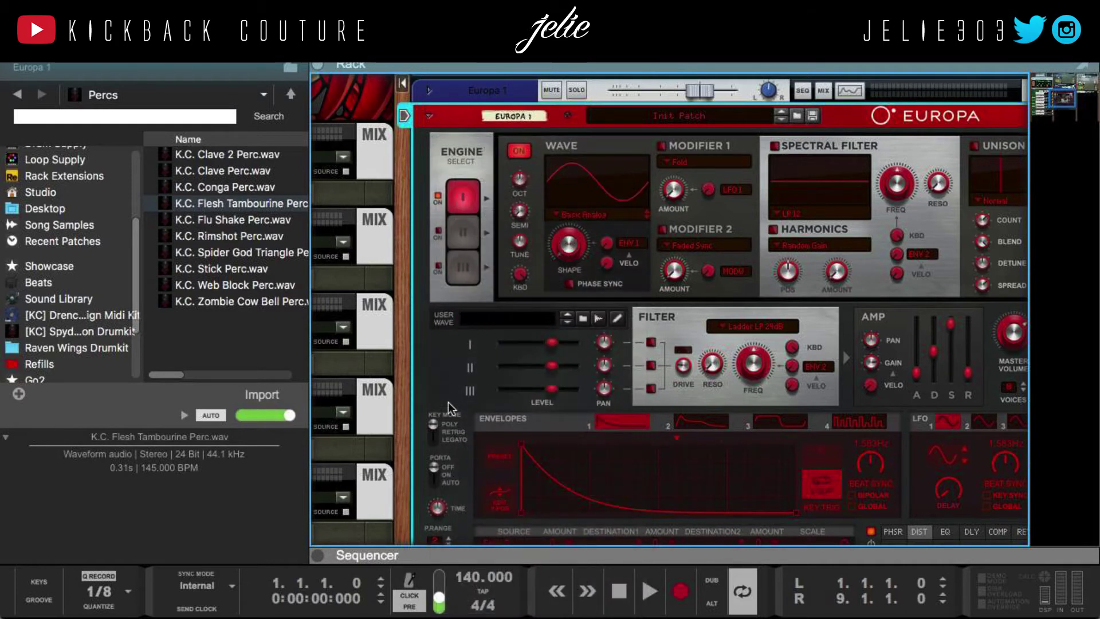
pyautogui.moveTo(246, 189); pyautogui.dragTo(517, 245)
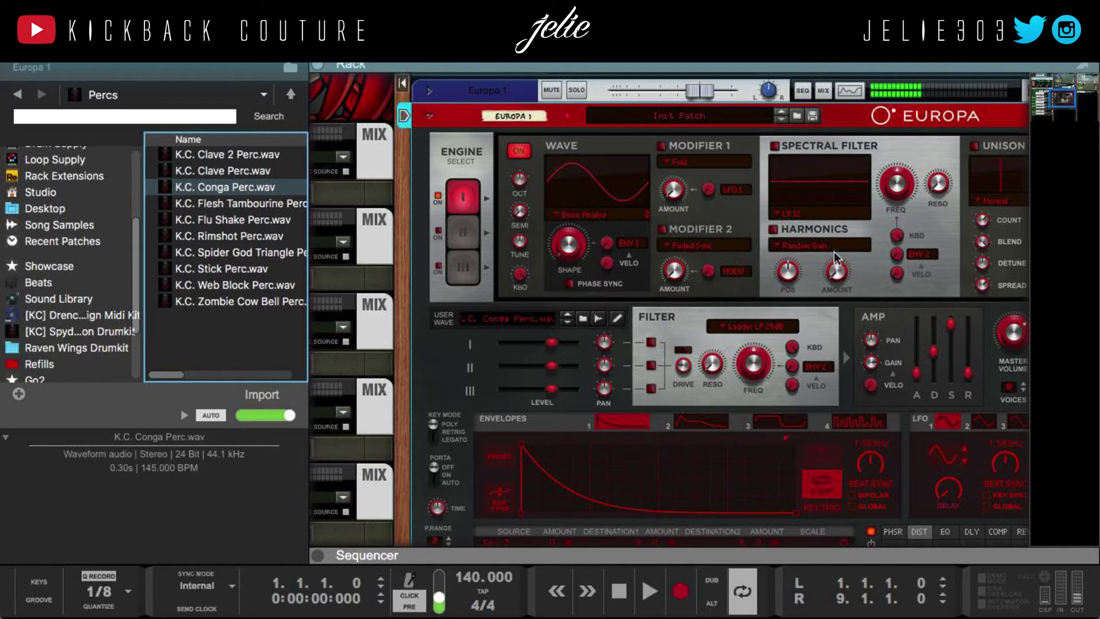
# Enable Engine 1's Spectral Filter with the User Wave type and sweep its frequency
pyautogui.click(775, 147)
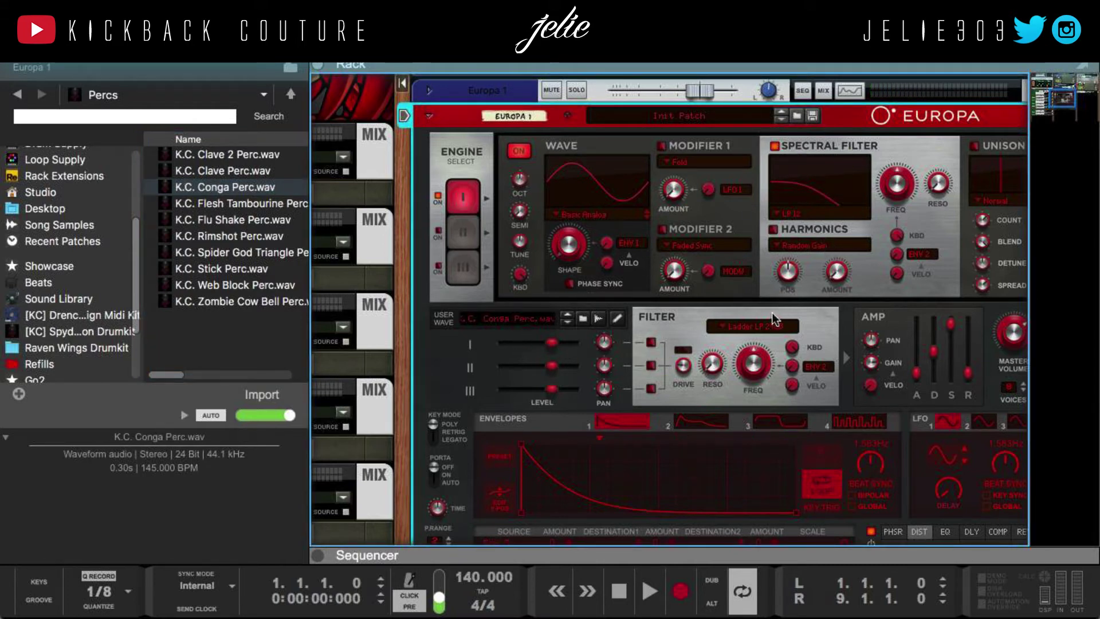
pyautogui.click(779, 215)
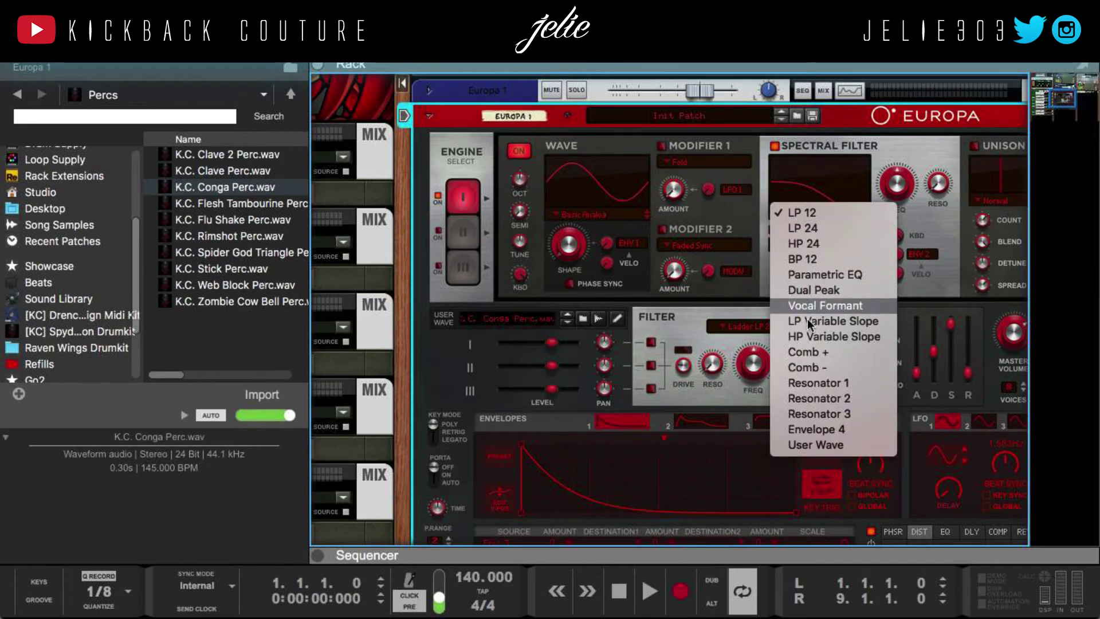
pyautogui.click(850, 446)
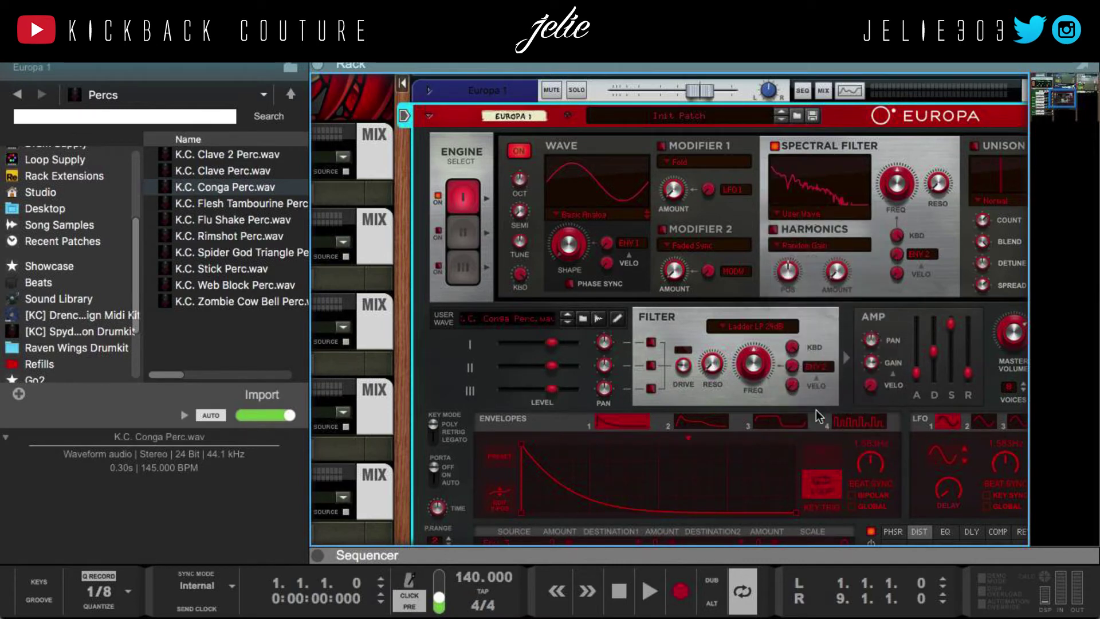
pyautogui.moveTo(897, 198); pyautogui.dragTo(904, 279)
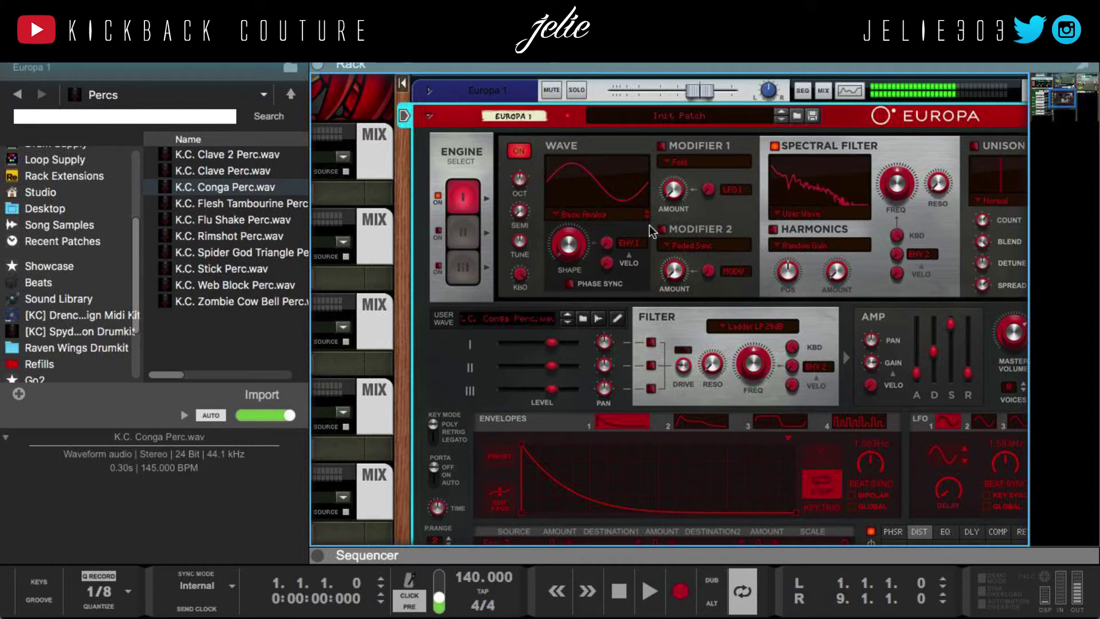
pyautogui.moveTo(897, 192); pyautogui.dragTo(874, 207)
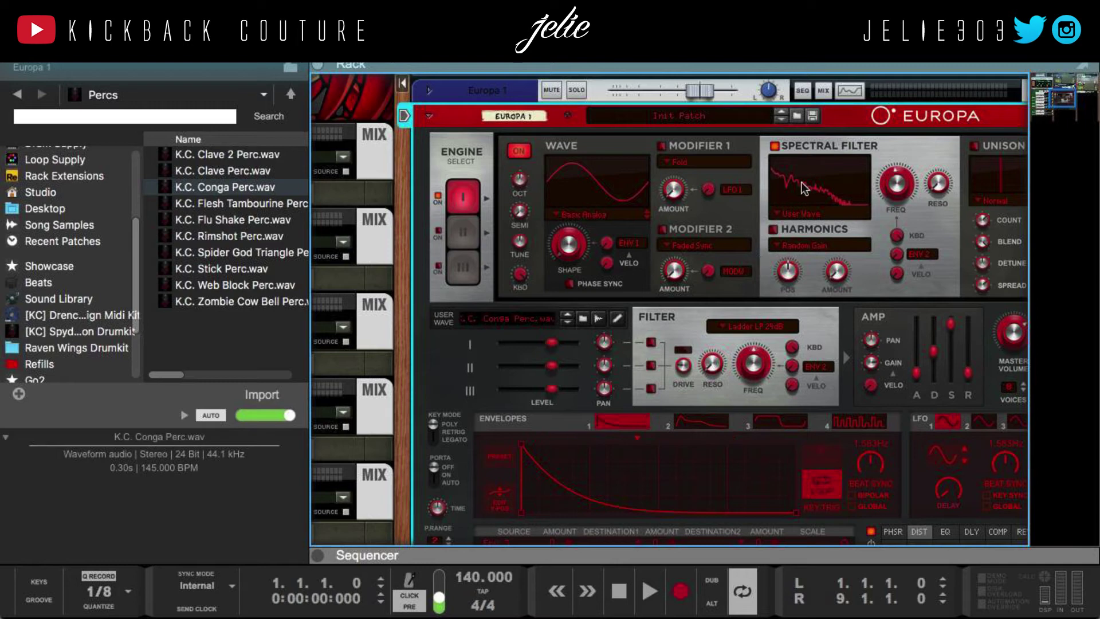
# Reset the Europa 1 device and adjust Engine 1's octave
pyautogui.rightClick(886, 147)
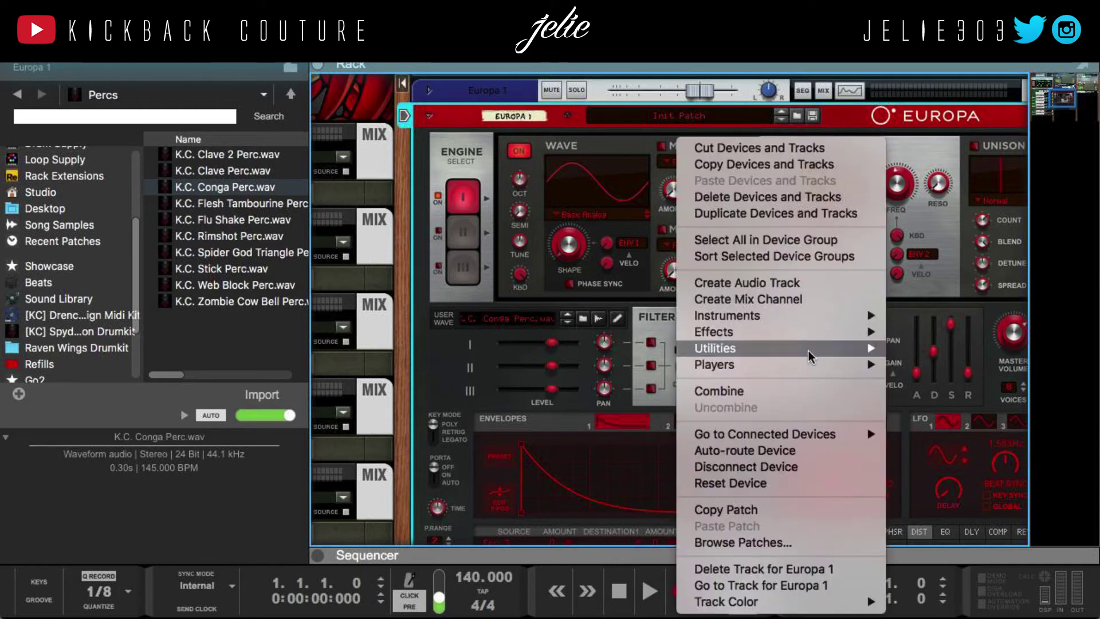
pyautogui.click(790, 484)
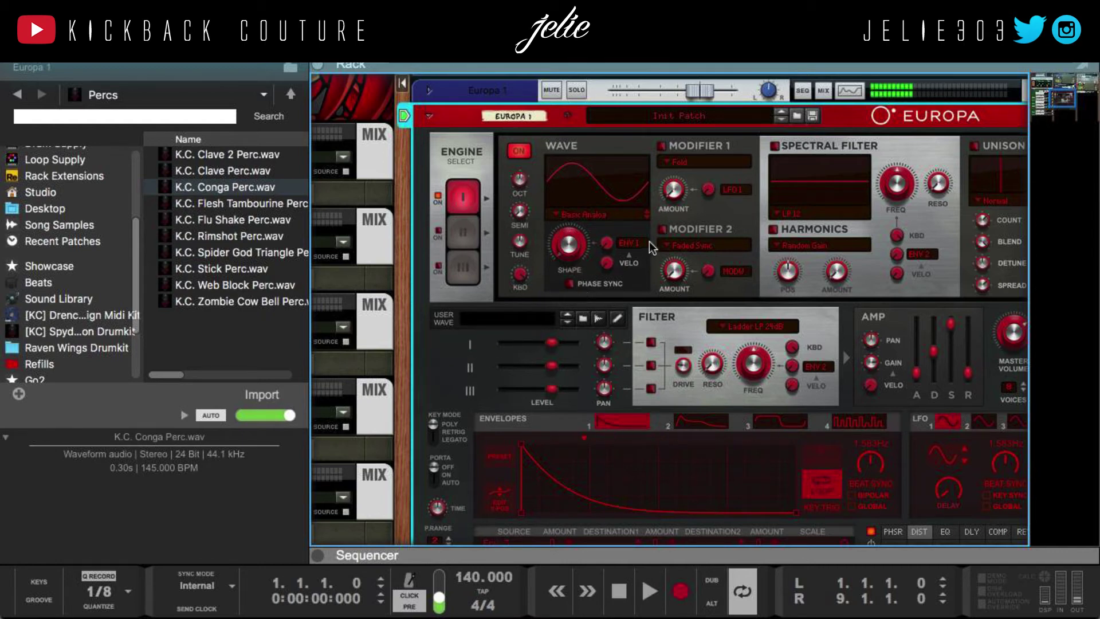
pyautogui.moveTo(520, 180); pyautogui.dragTo(535, 219)
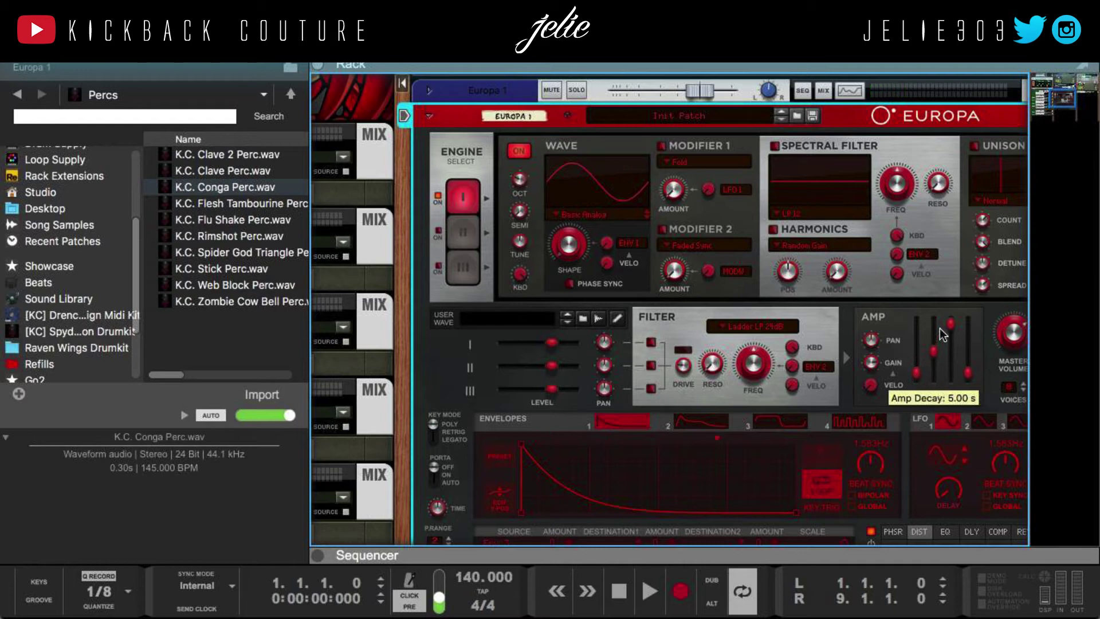
# Shape a plucky amp envelope by pulling the sustain to minimum, shortening the decay and adjusting the release
pyautogui.moveTo(950, 326); pyautogui.dragTo(970, 430)
pyautogui.moveTo(934, 351); pyautogui.dragTo(918, 380)
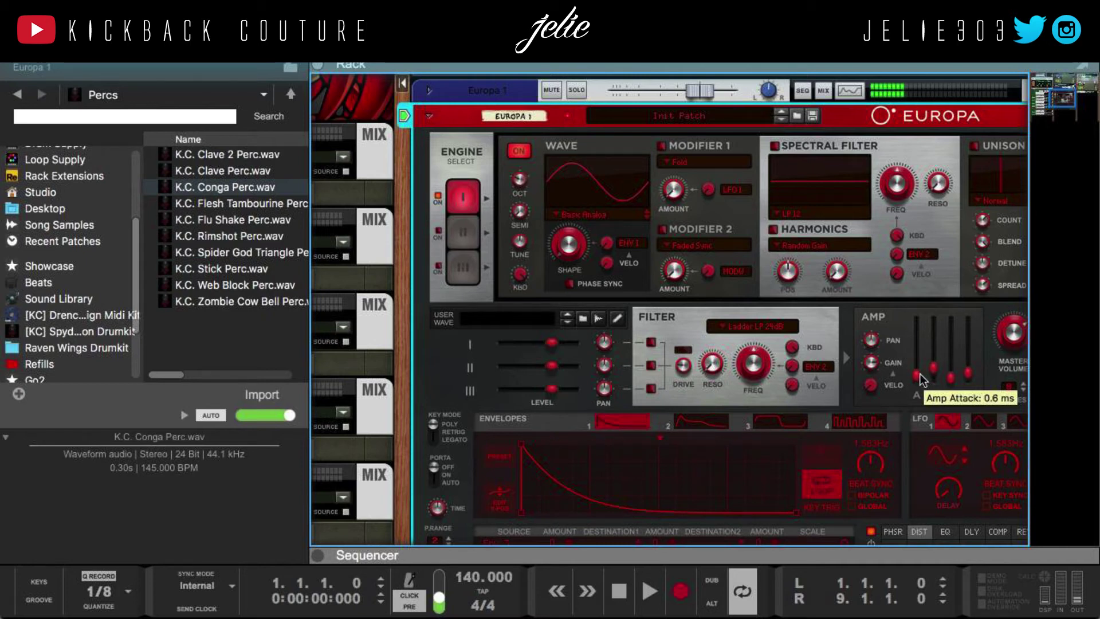
pyautogui.moveTo(933, 366); pyautogui.dragTo(982, 404)
pyautogui.moveTo(971, 381); pyautogui.dragTo(960, 404)
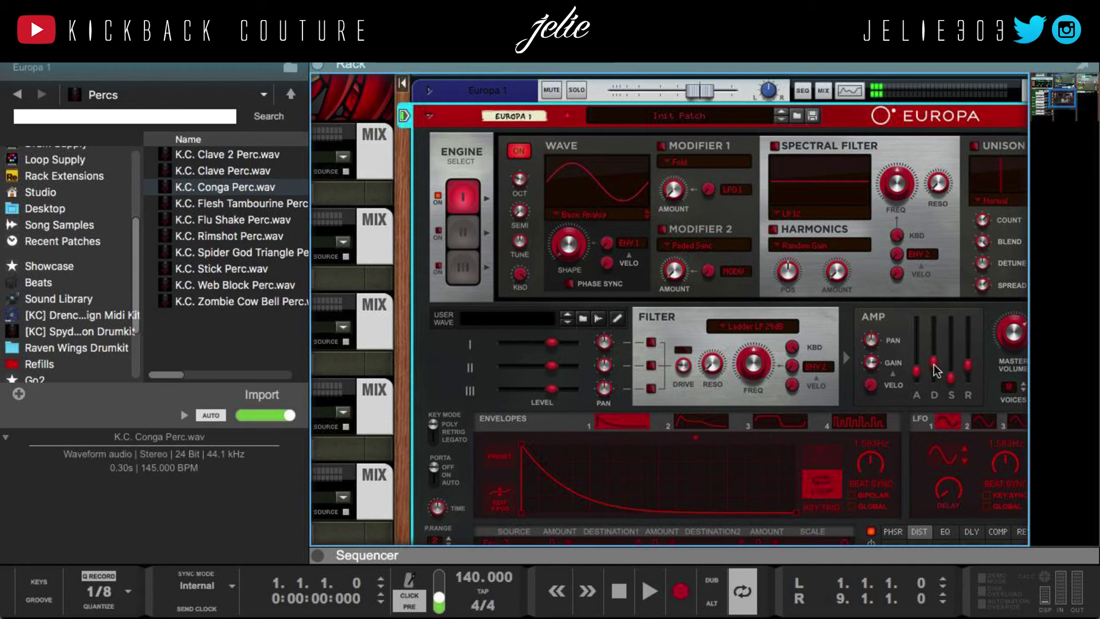
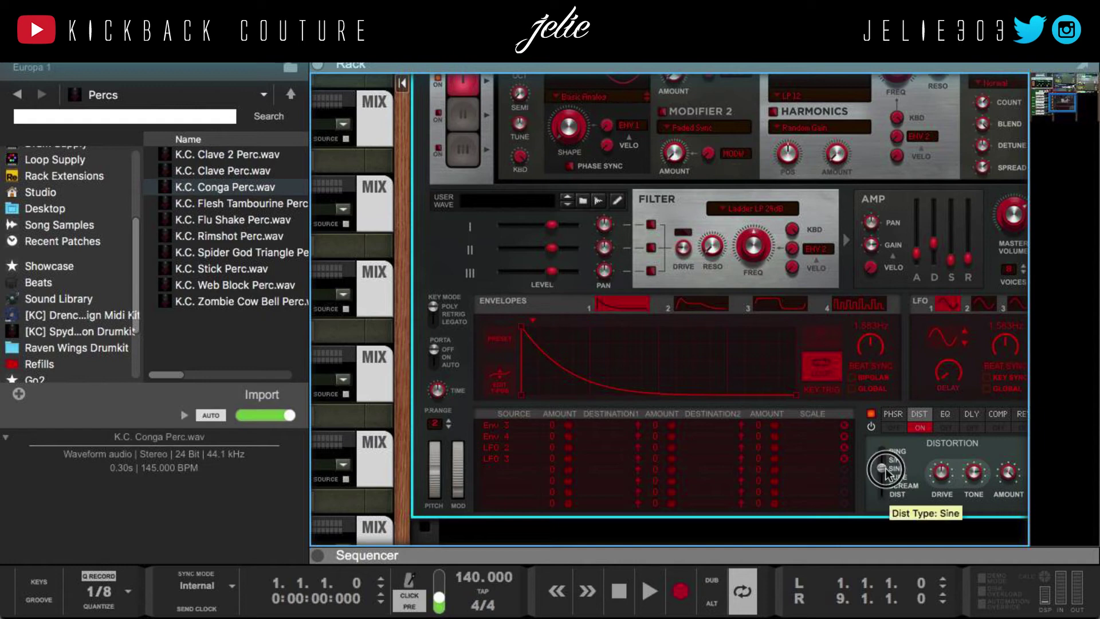
# Adjust the distortion effect's drive and amount, and audition its types from Ring through to Scream
pyautogui.moveTo(933, 471); pyautogui.dragTo(927, 447)
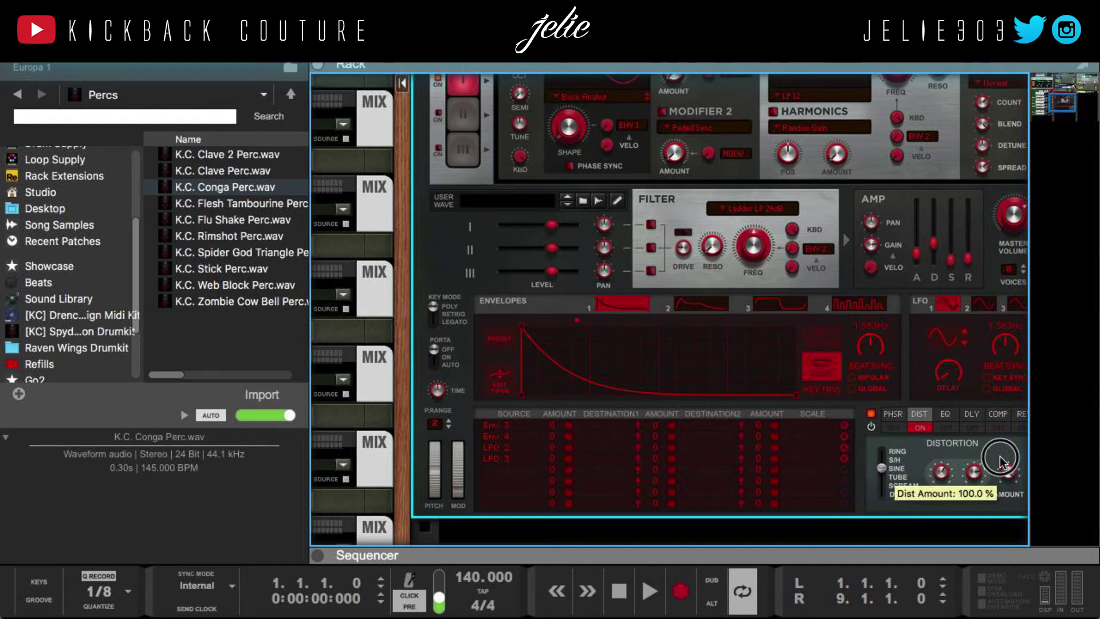
pyautogui.press('F3')
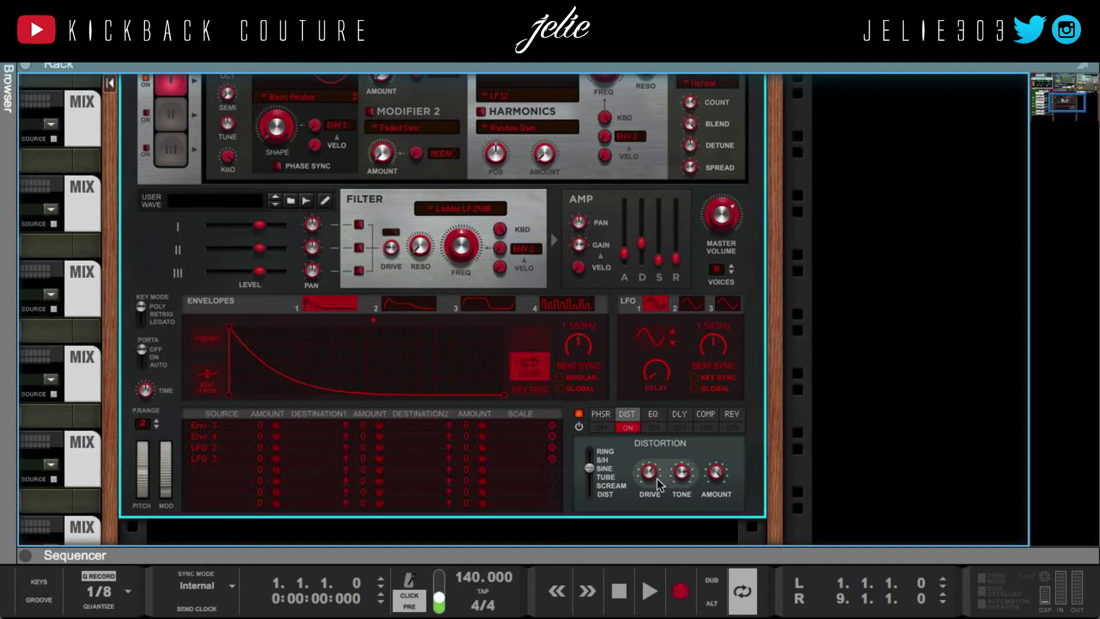
pyautogui.moveTo(650, 475); pyautogui.dragTo(662, 553)
pyautogui.click(592, 453)
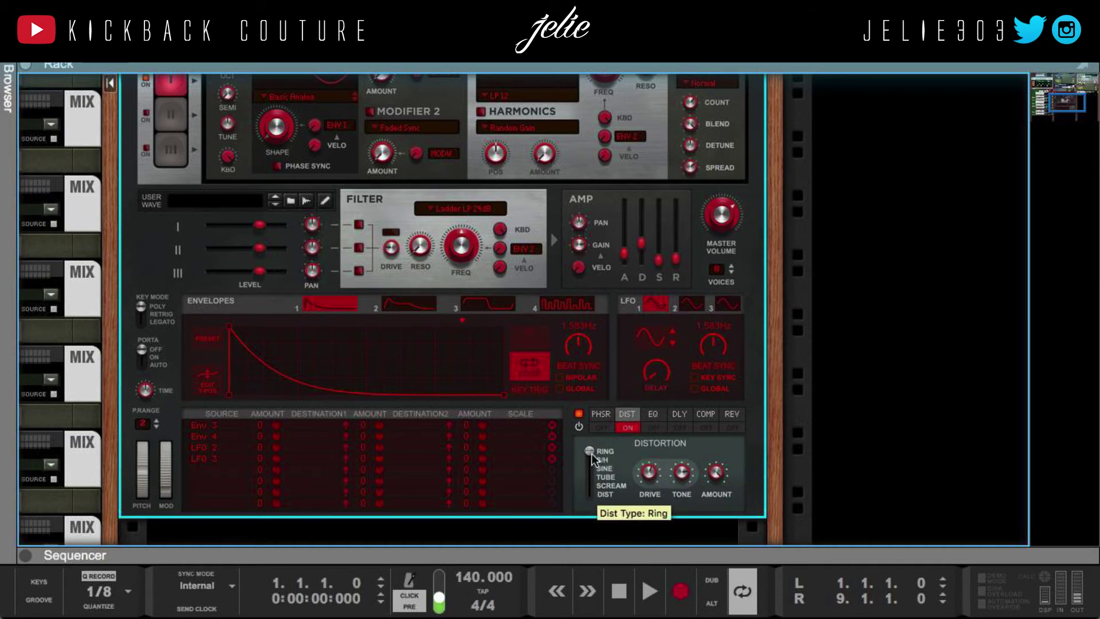
pyautogui.click(590, 465)
pyautogui.click(592, 476)
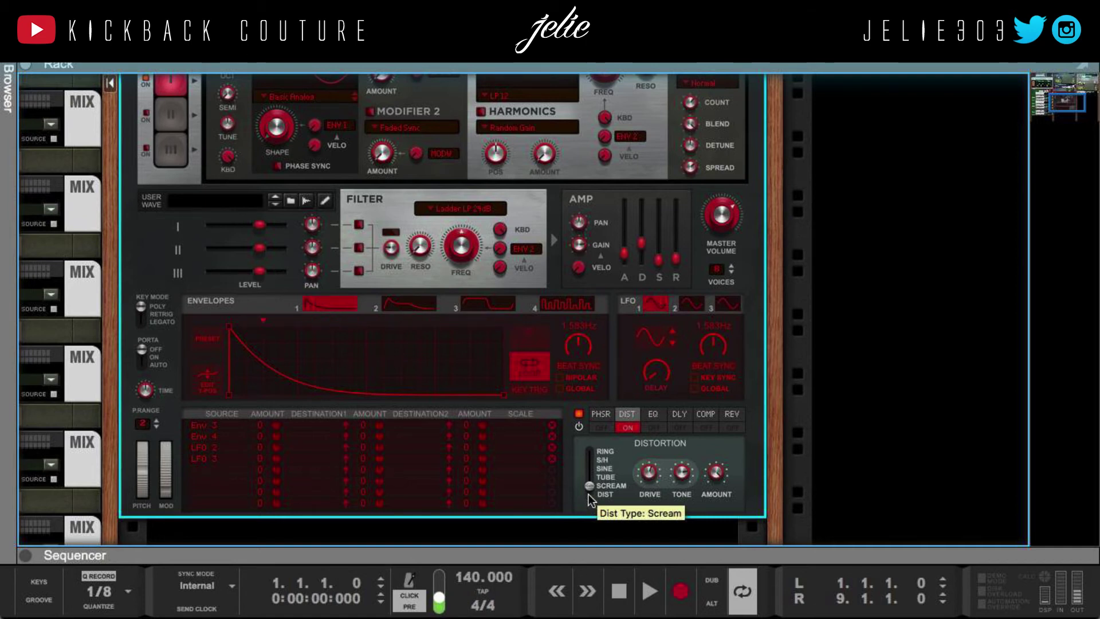
# Enable Engine 1's Spectral Filter and load K.C. Flu Shake Perc.wav as the device's user wave
pyautogui.scroll(5, 542, 402)
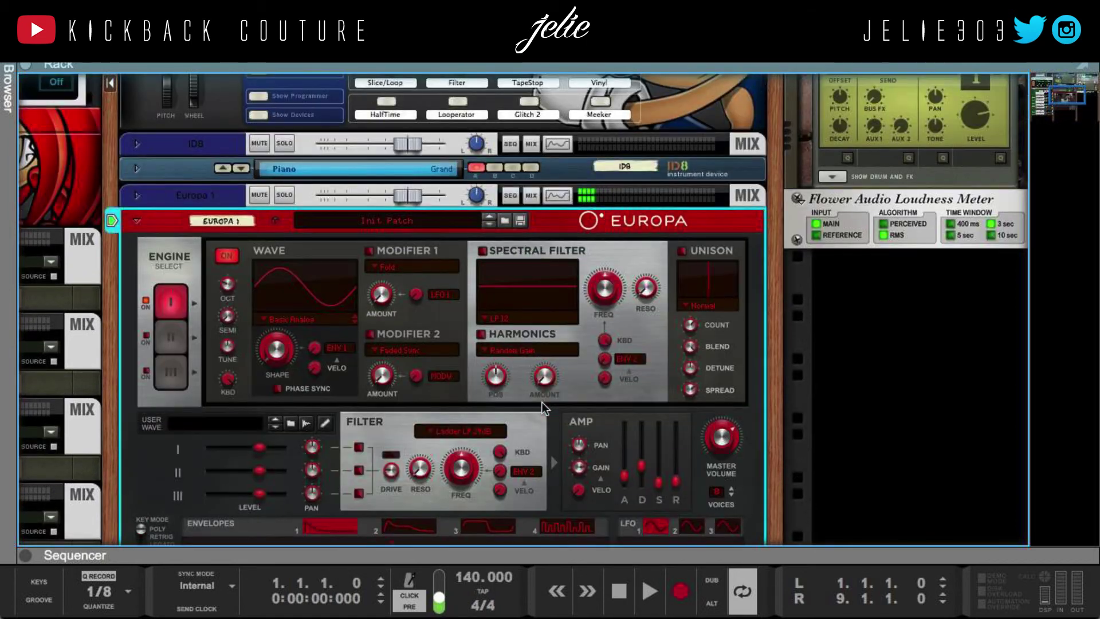
pyautogui.click(481, 250)
pyautogui.press('F3')
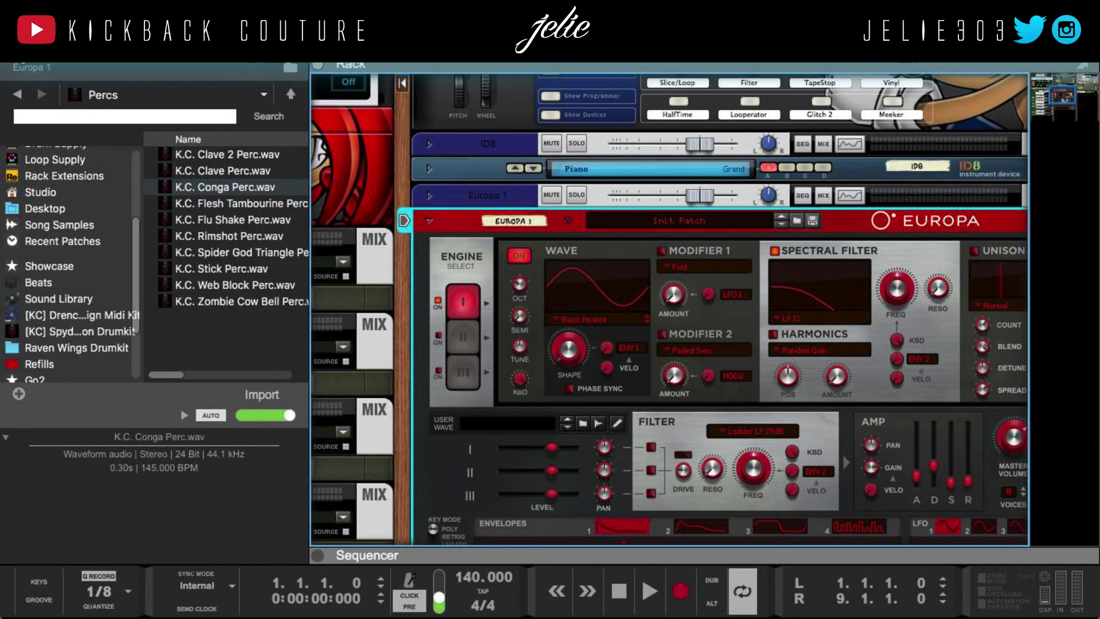
pyautogui.moveTo(221, 219); pyautogui.dragTo(507, 423)
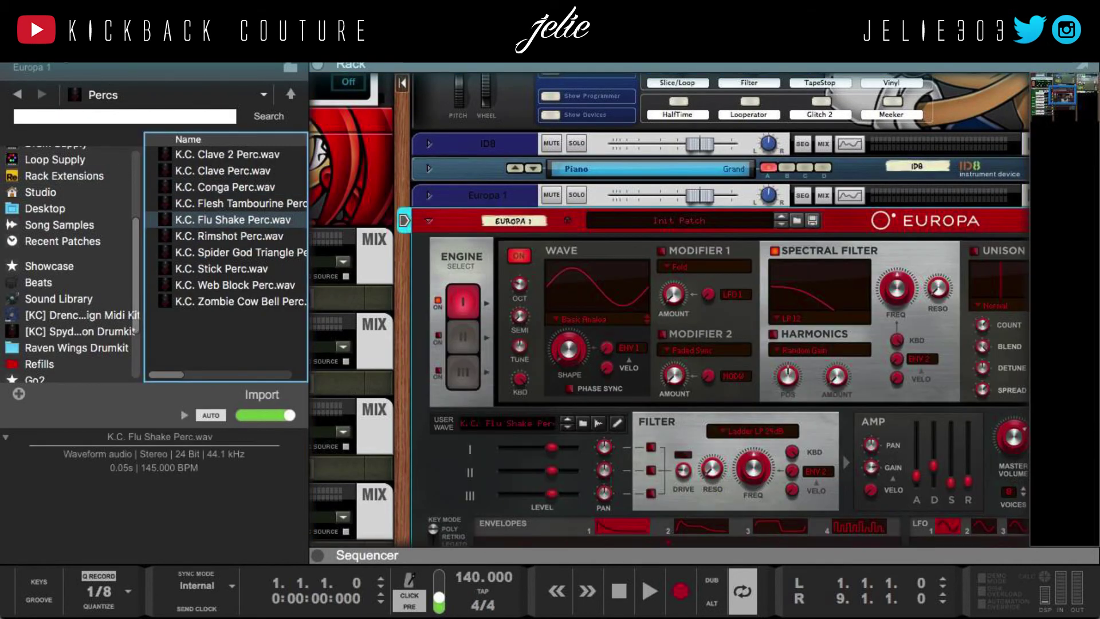
pyautogui.press('F3')
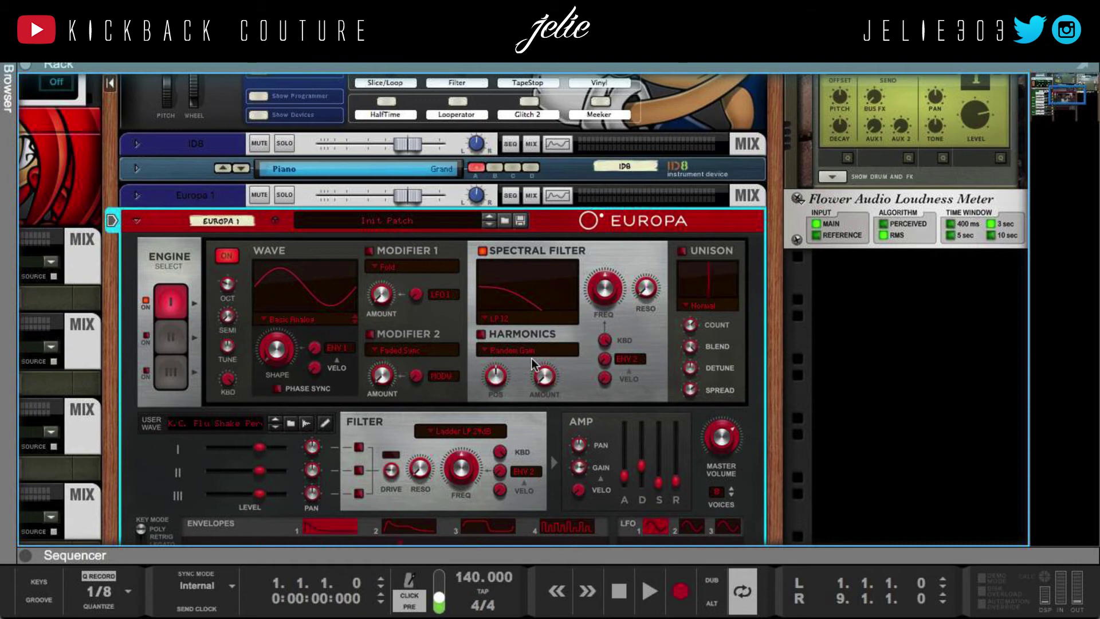
# Set the Spectral Filter type to User Wave and sweep its frequency down to 0%
pyautogui.click(496, 316)
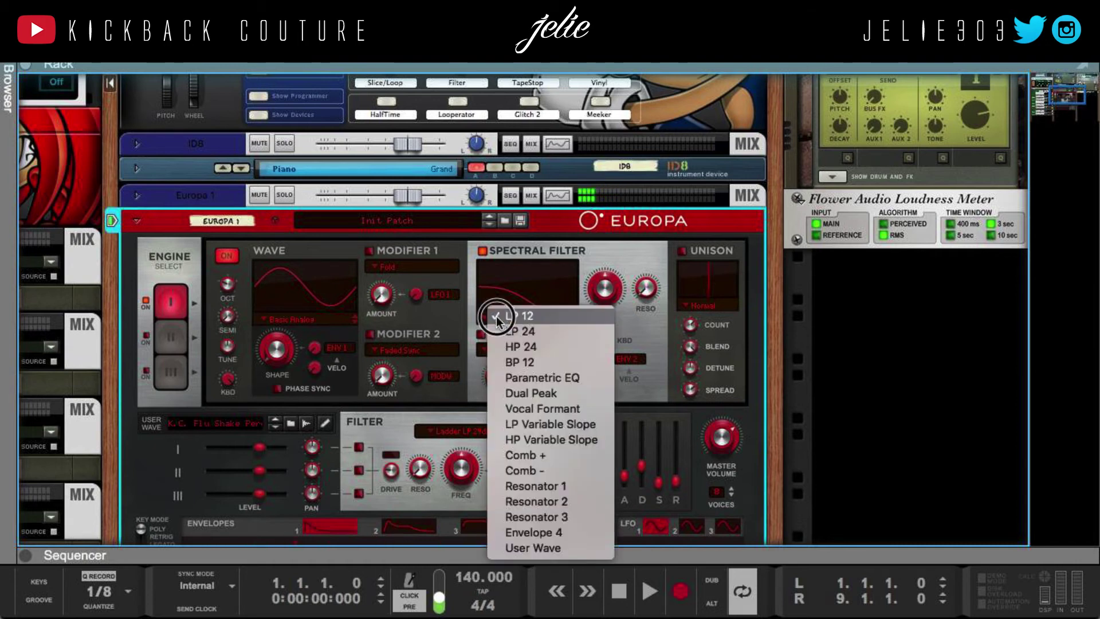
pyautogui.click(567, 543)
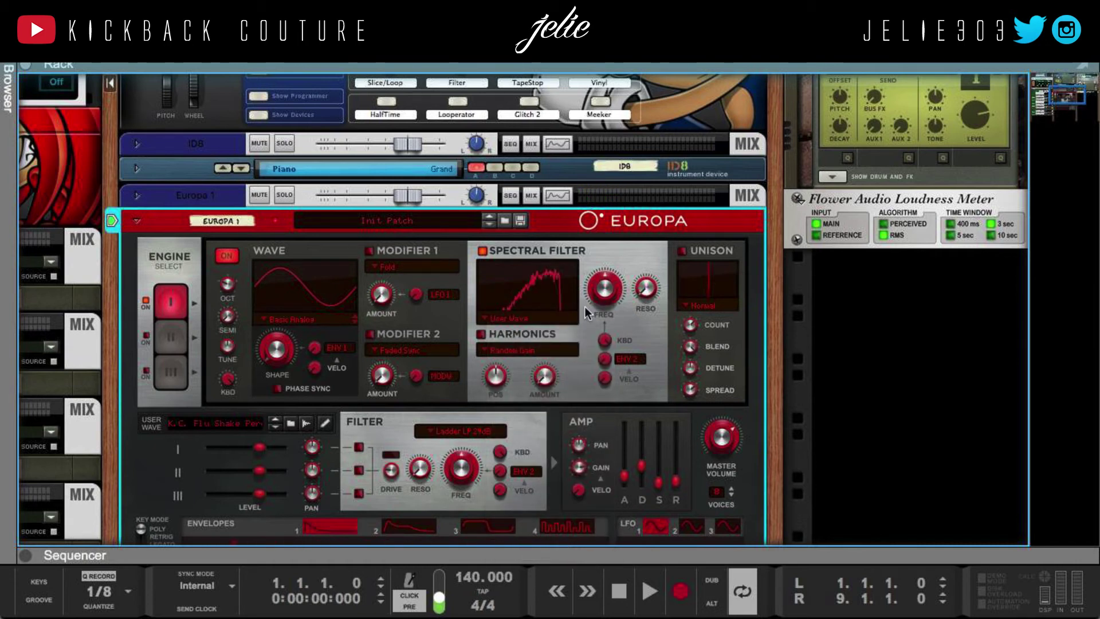
pyautogui.moveTo(603, 292); pyautogui.dragTo(555, 369)
pyautogui.moveTo(600, 296); pyautogui.dragTo(620, 366)
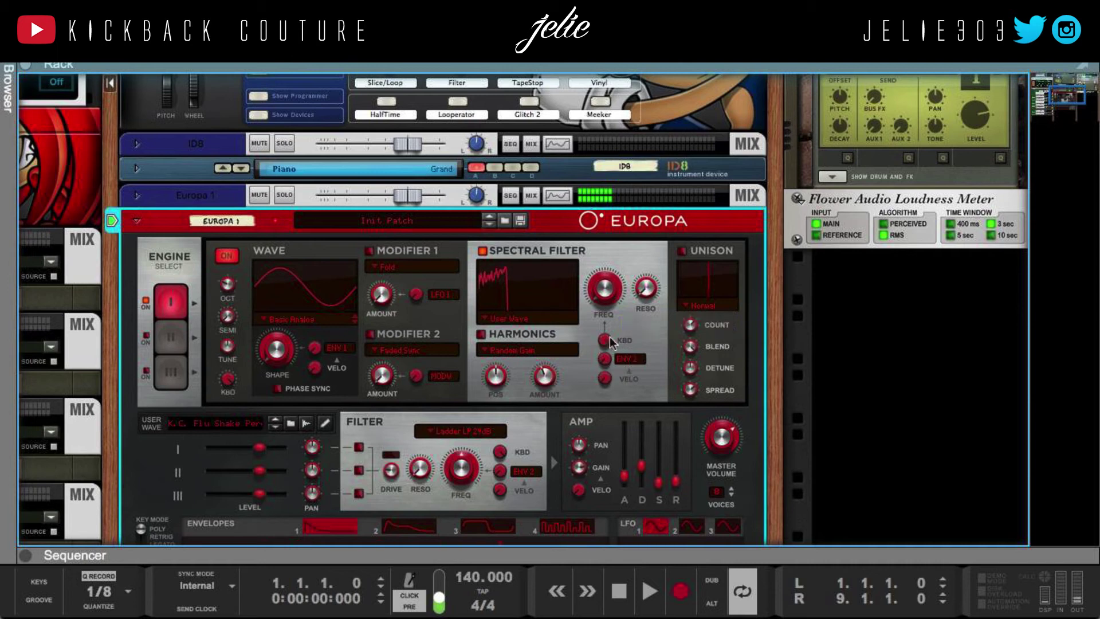
pyautogui.moveTo(604, 291); pyautogui.dragTo(727, 332)
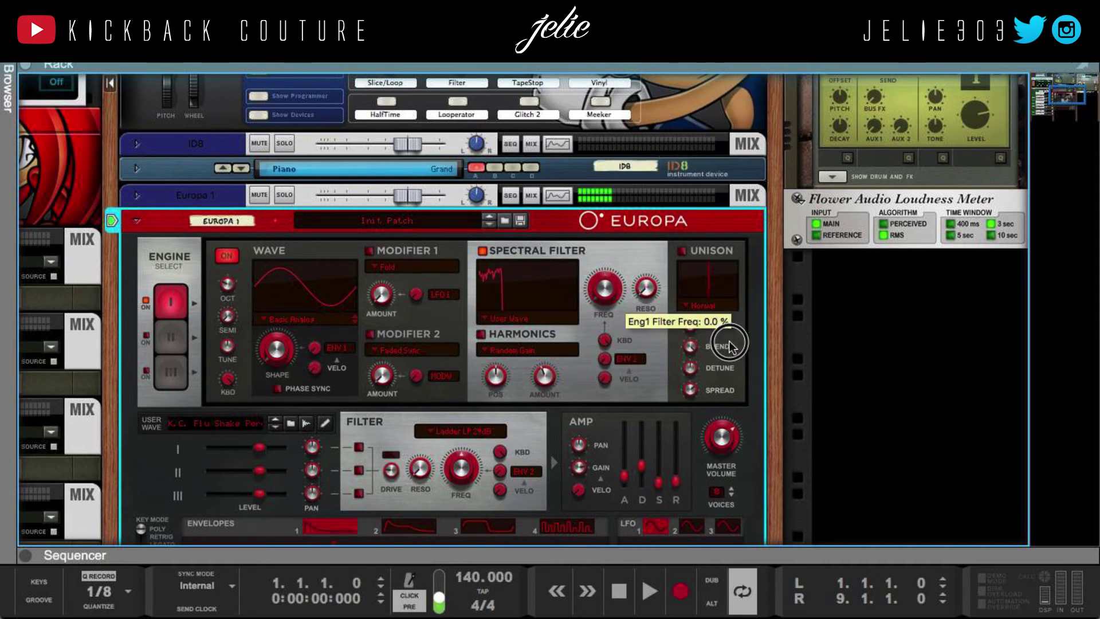
# Open the Spyd...on Drumkit's 808s folder and load K.C. Drone 808.wav as the user wave
pyautogui.click(10, 63)
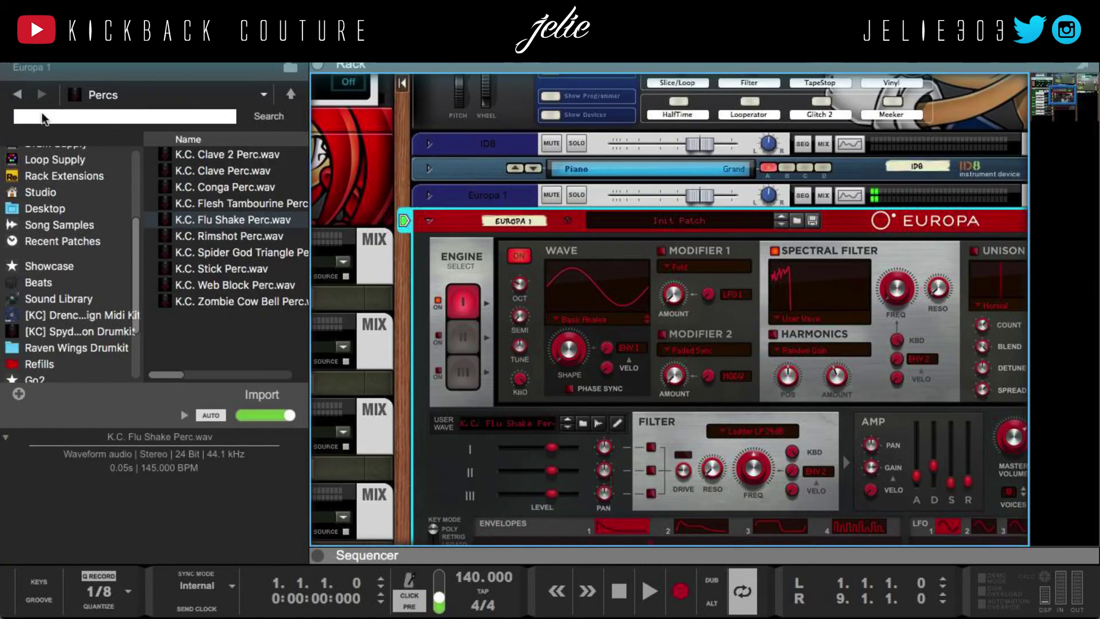
pyautogui.click(80, 331)
pyautogui.click(196, 155)
pyautogui.doubleClick(196, 155)
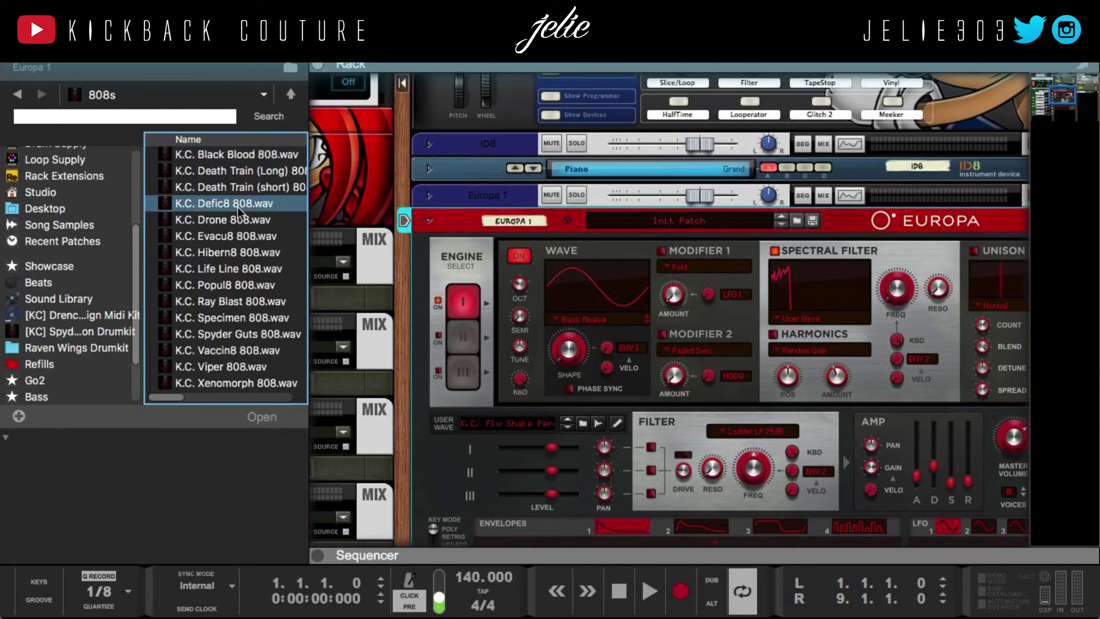
pyautogui.moveTo(229, 220); pyautogui.dragTo(829, 322)
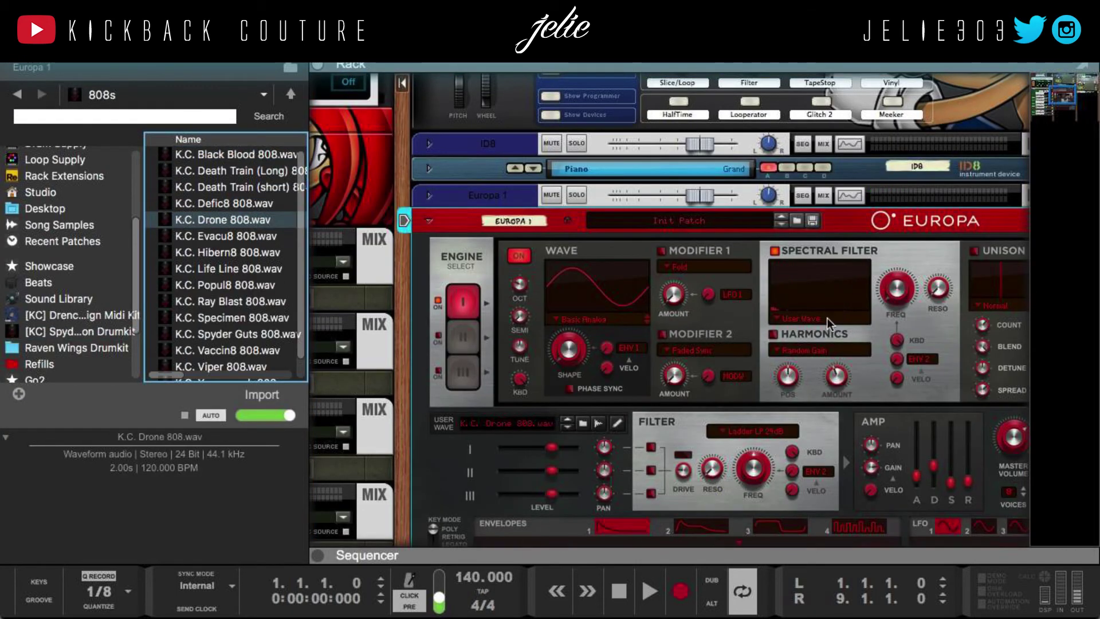
# Raise the Spectral Filter's frequency to 57.8% and hide the browser
pyautogui.moveTo(894, 285); pyautogui.dragTo(933, 159)
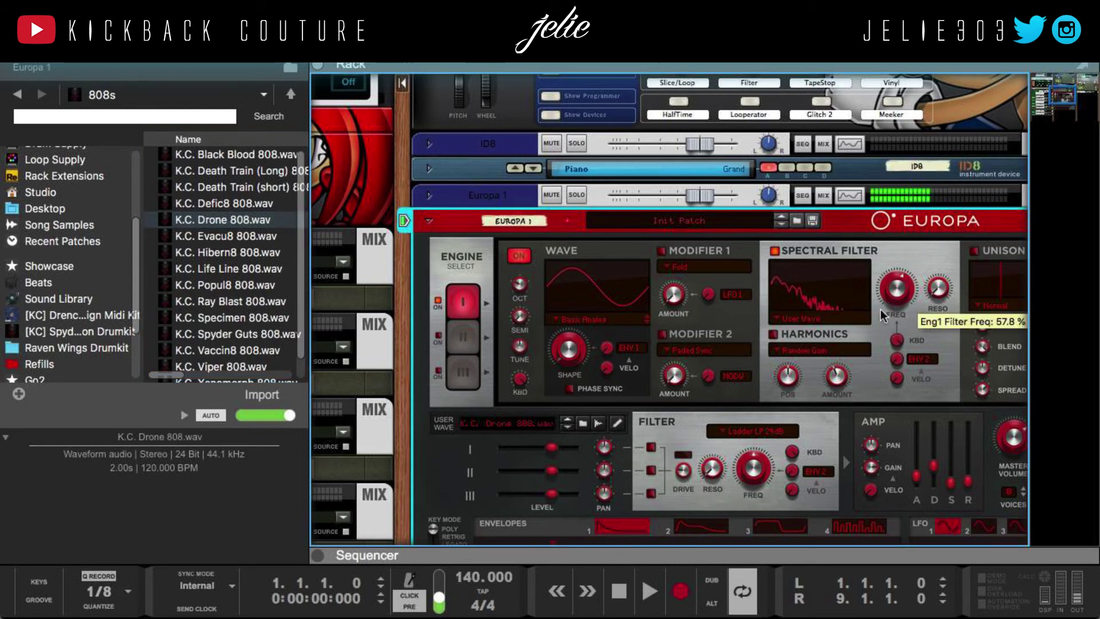
pyautogui.click(219, 338)
pyautogui.press('F3')
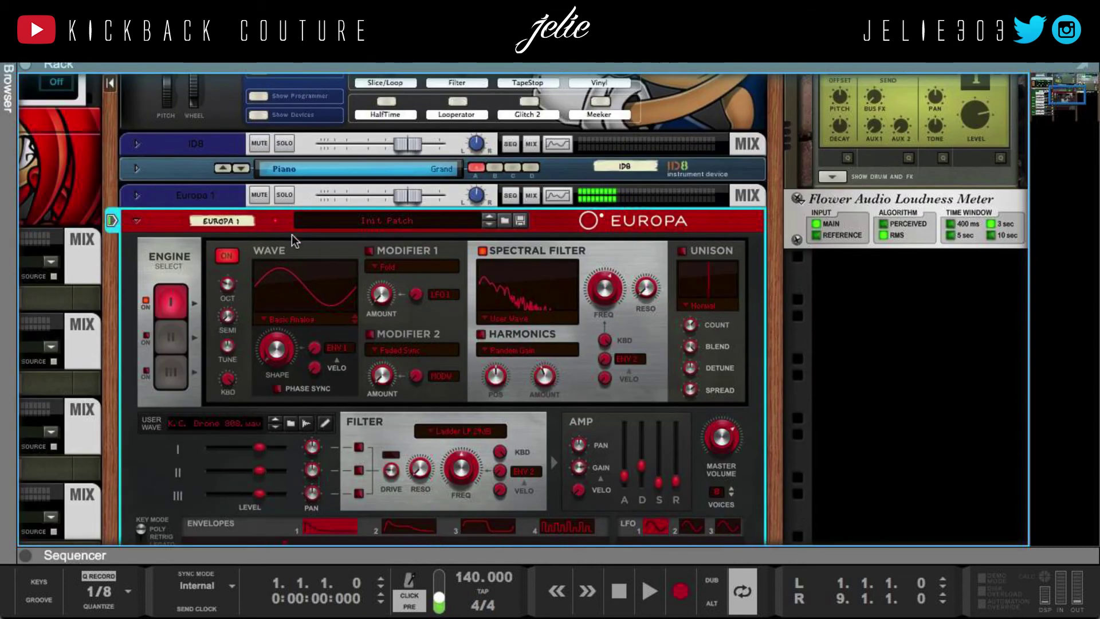
pyautogui.moveTo(706, 432)
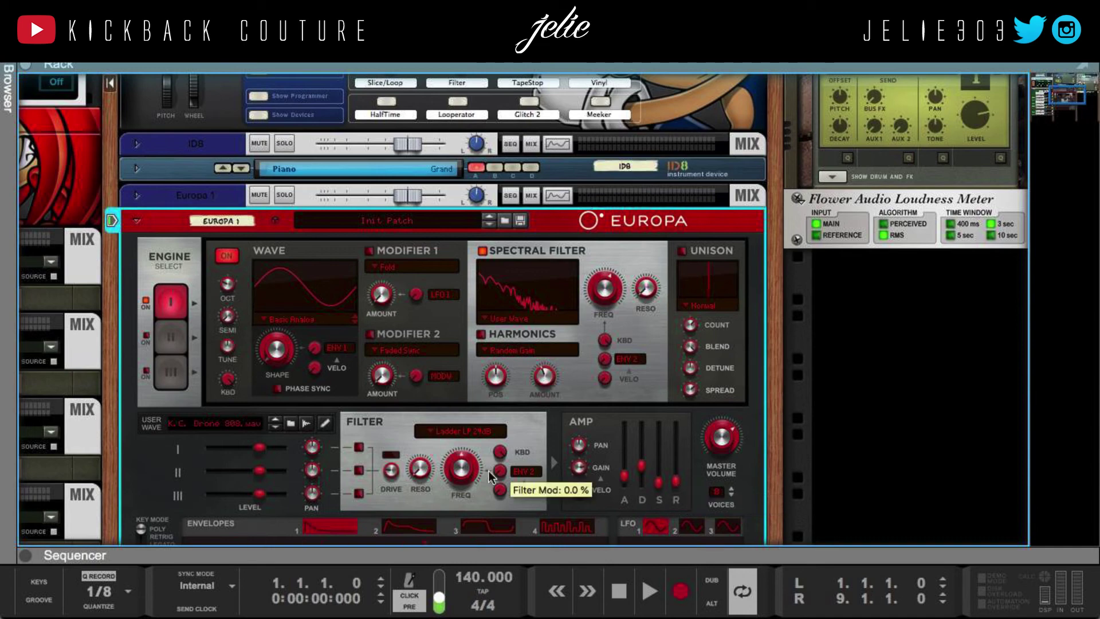
pyautogui.scroll(-1, 458, 441)
pyautogui.scroll(-5, 459, 441)
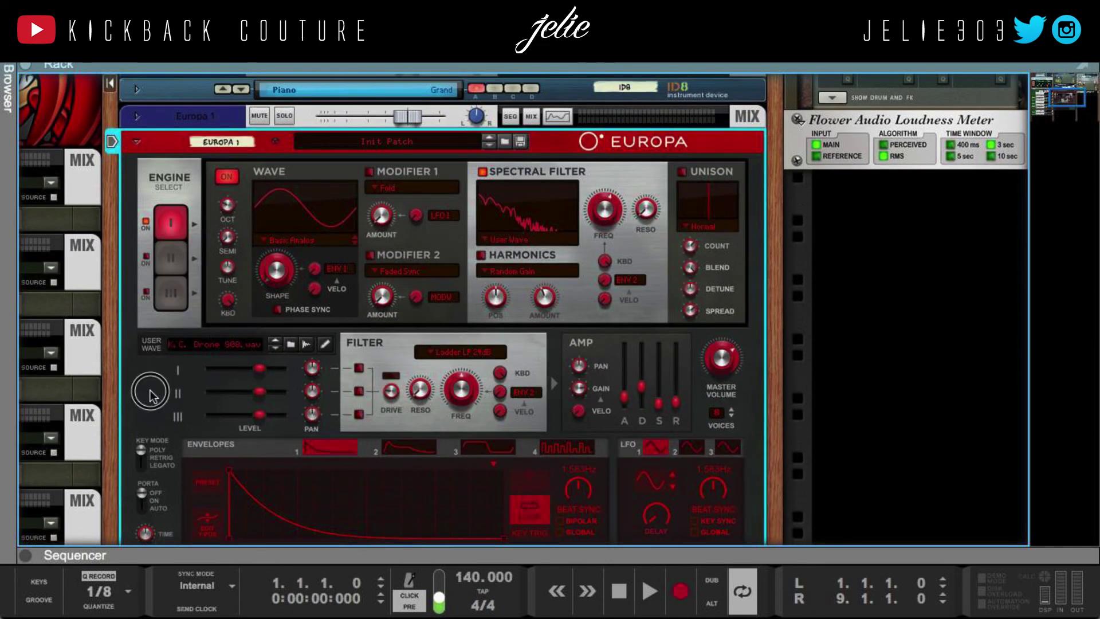
pyautogui.rightClick(150, 390)
pyautogui.click(143, 384)
pyautogui.click(135, 376)
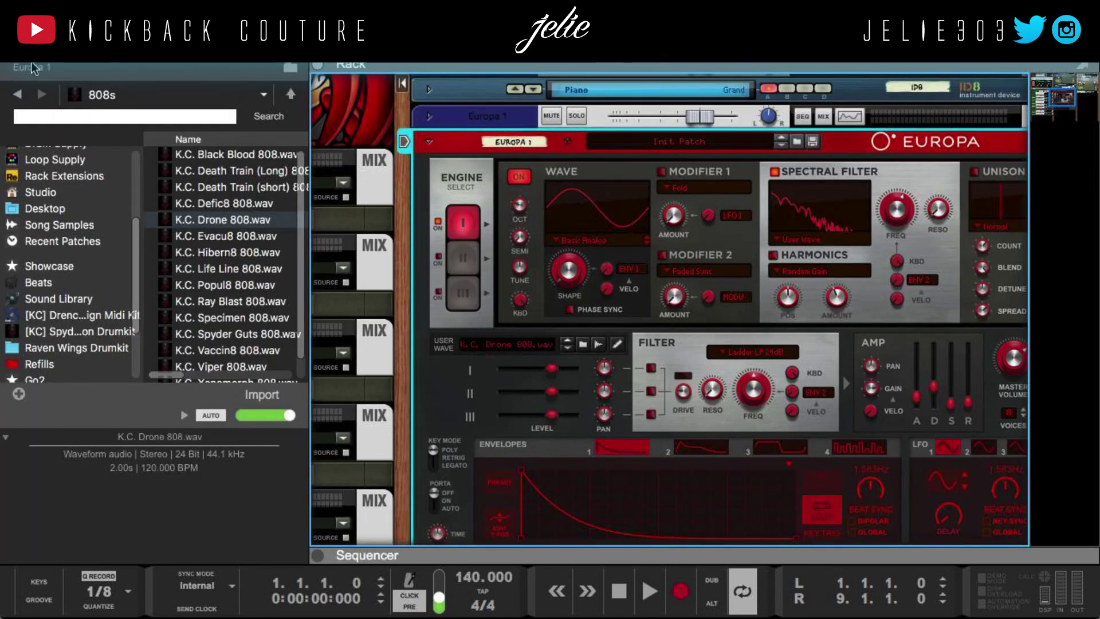
# Load K.C. Defic8 808.wav as the user wave and review the User Wave options among the waveform and Spectral Filter types
pyautogui.click(208, 198)
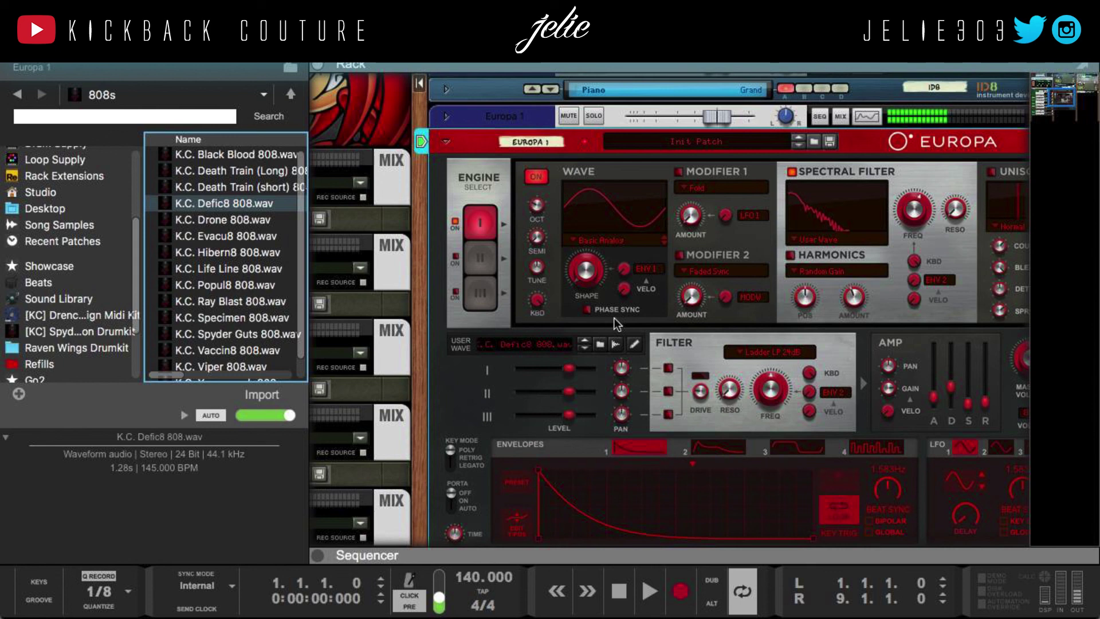
pyautogui.click(601, 245)
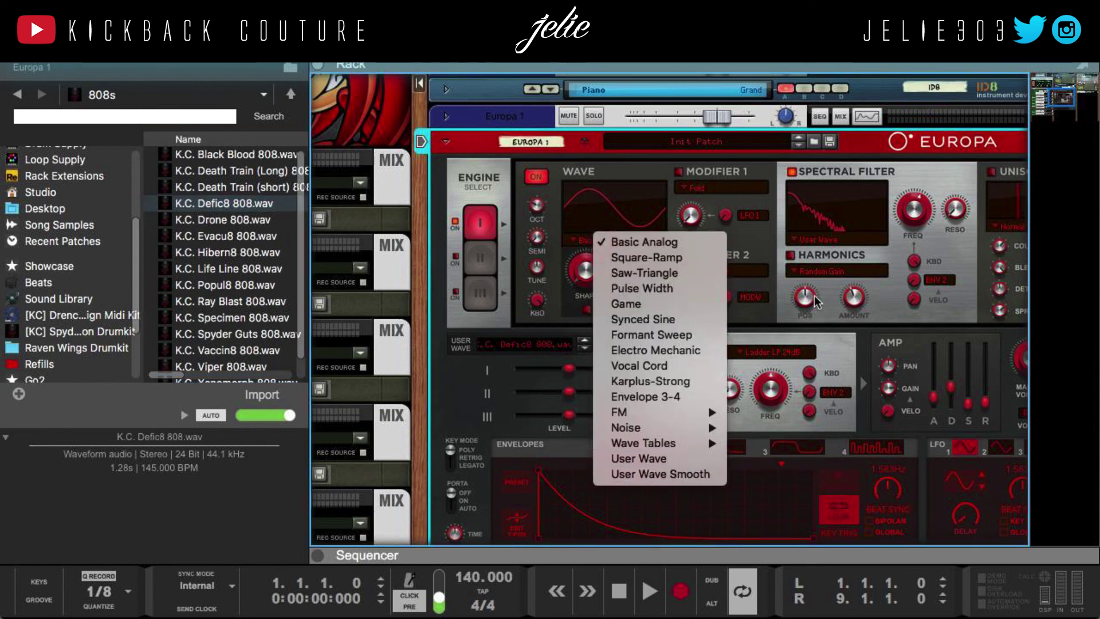
pyautogui.click(816, 241)
pyautogui.click(815, 240)
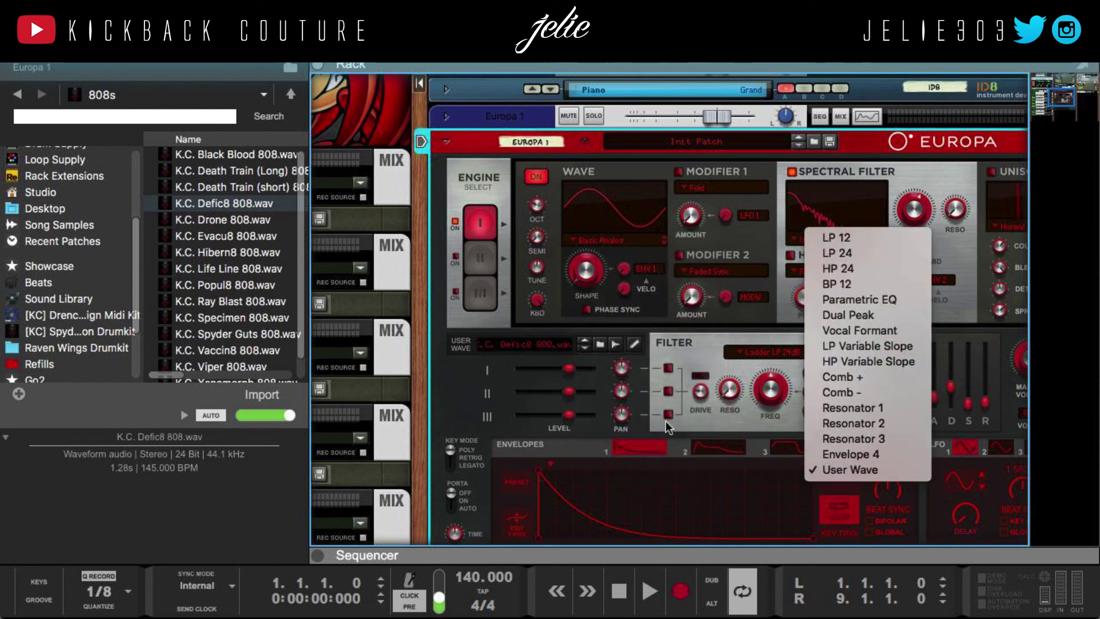
pyautogui.click(468, 400)
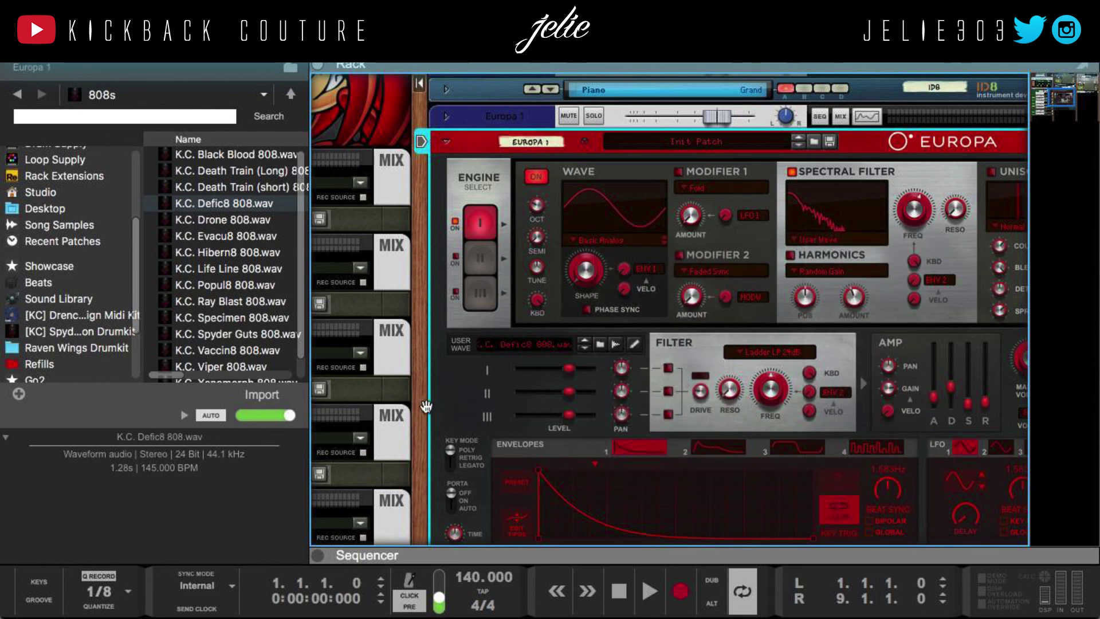